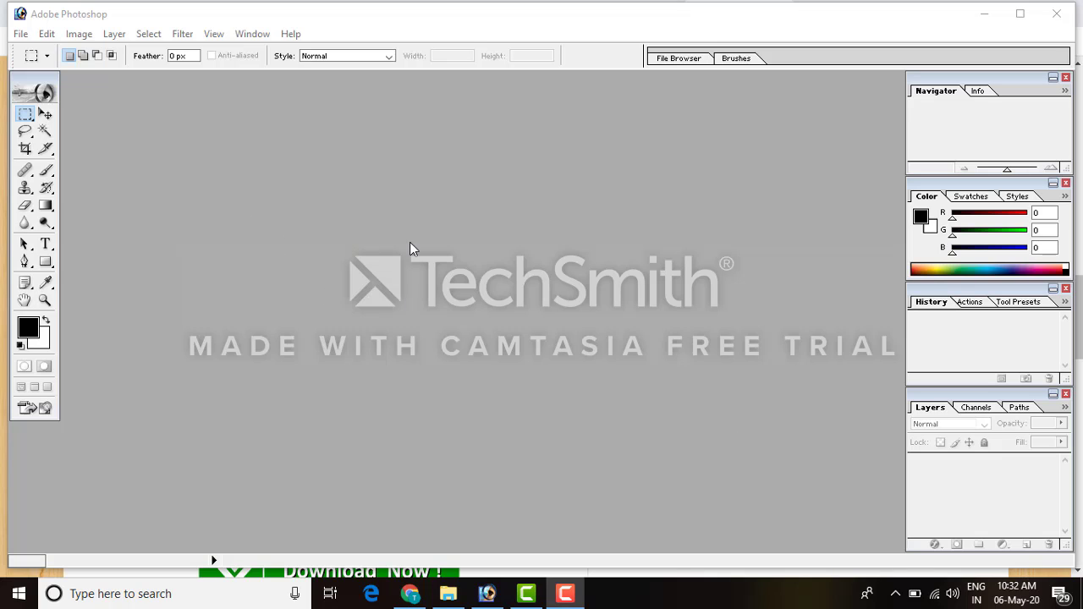
Create a blank A4 document, 210 × 297 mm at 300 ppi, via File > New.
click(13, 38)
click(17, 36)
click(41, 51)
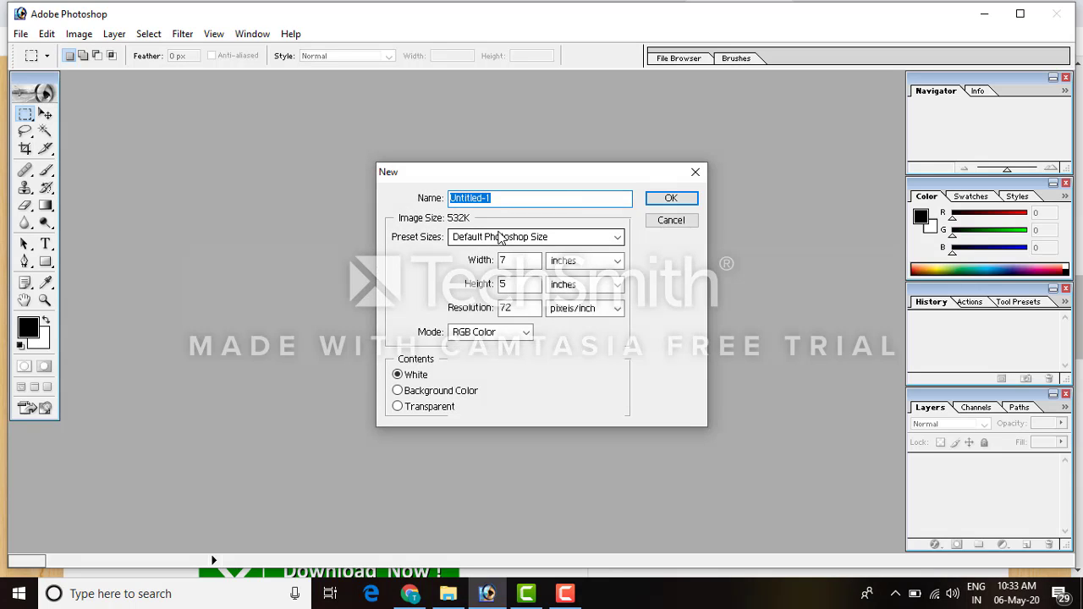
click(499, 237)
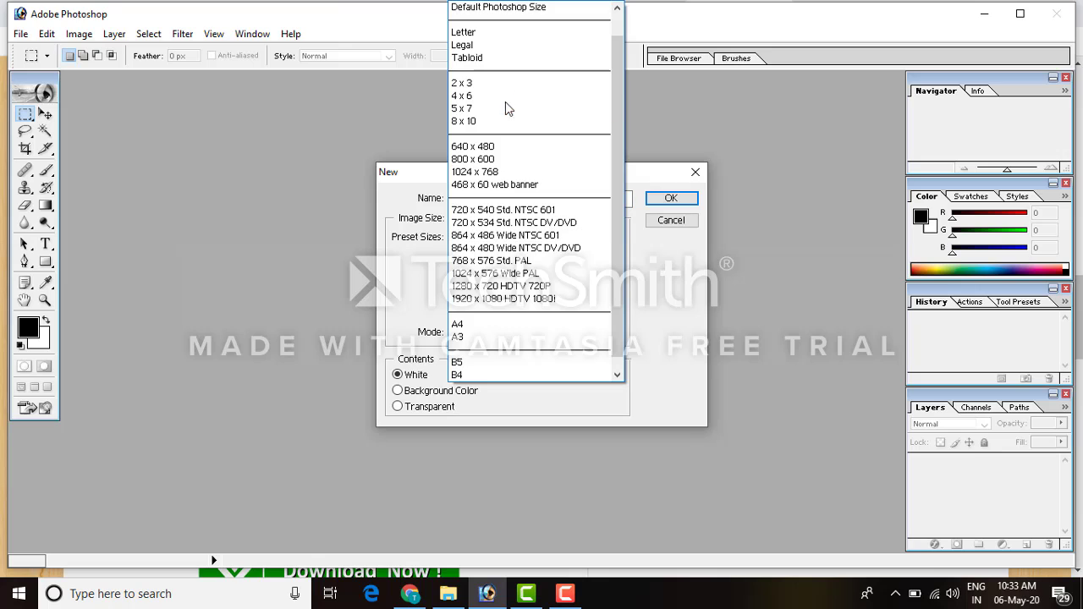
click(479, 325)
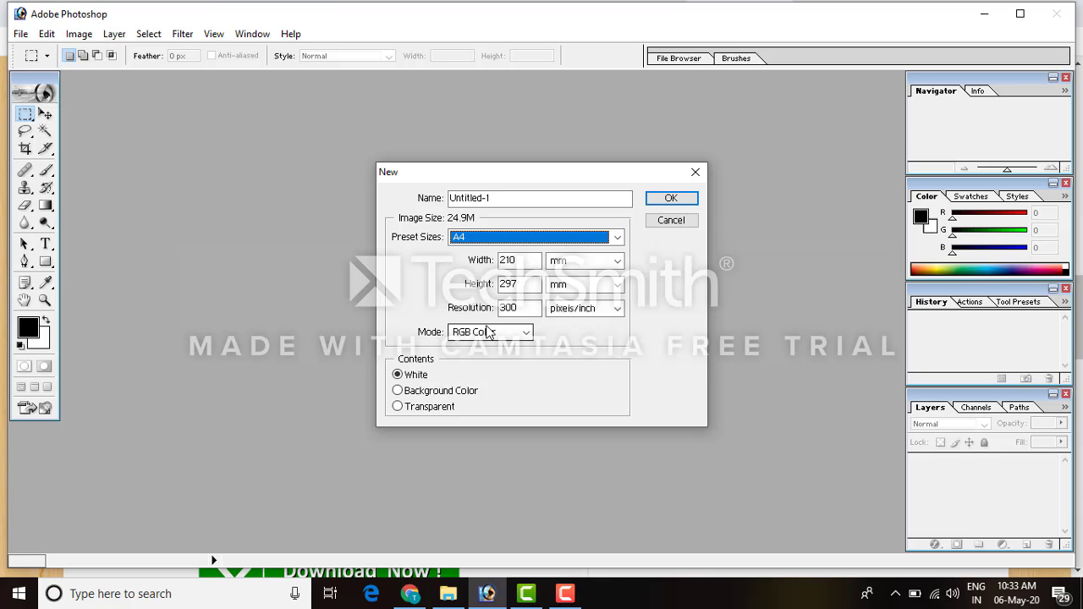
click(670, 198)
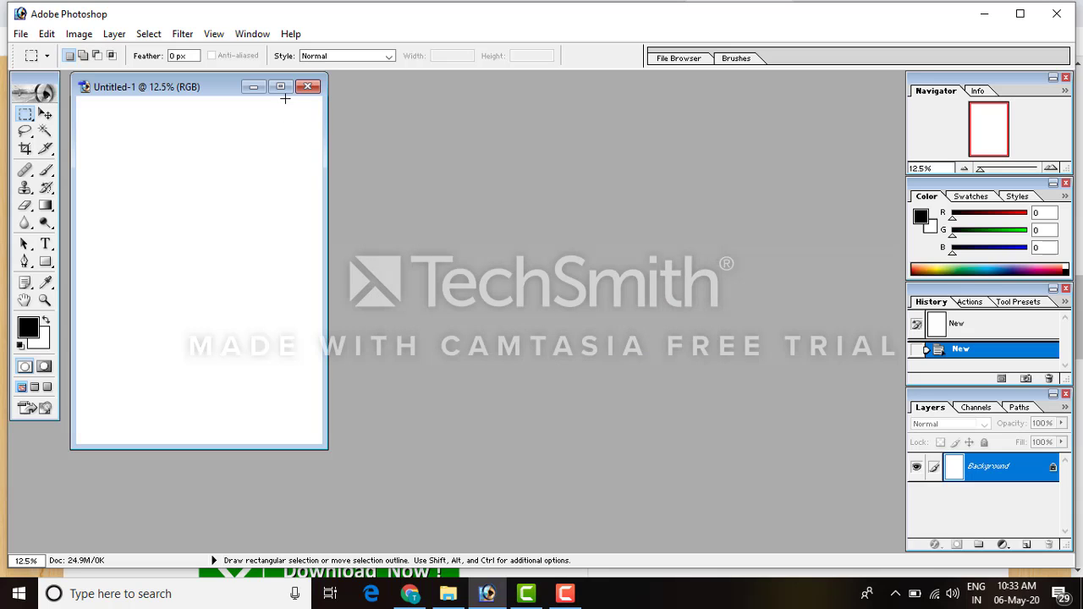
Maximize the document window and add a new layer named 'top bottom'.
click(281, 88)
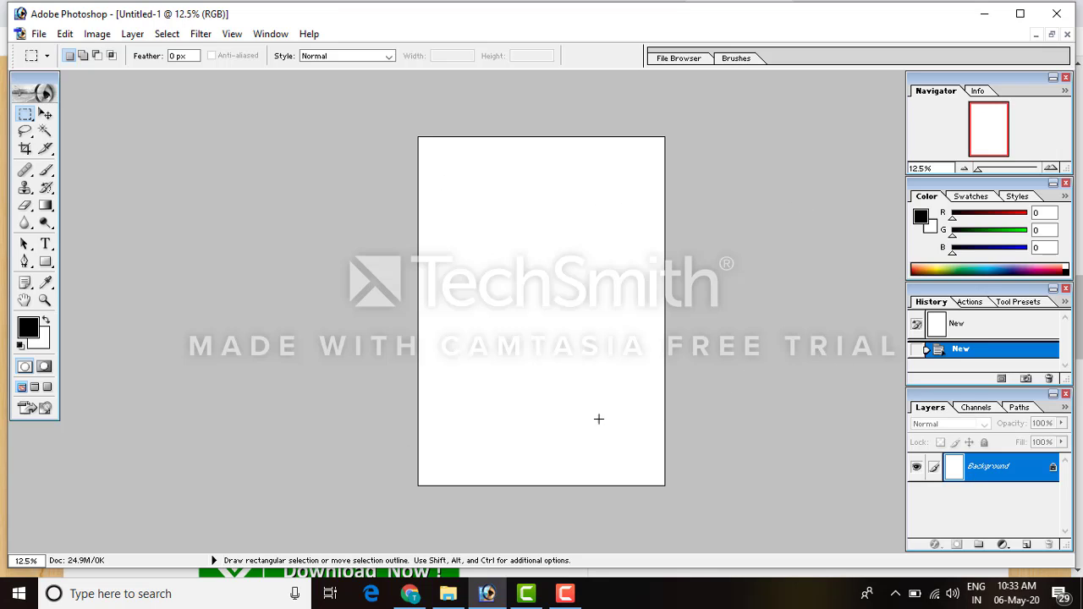
click(1028, 546)
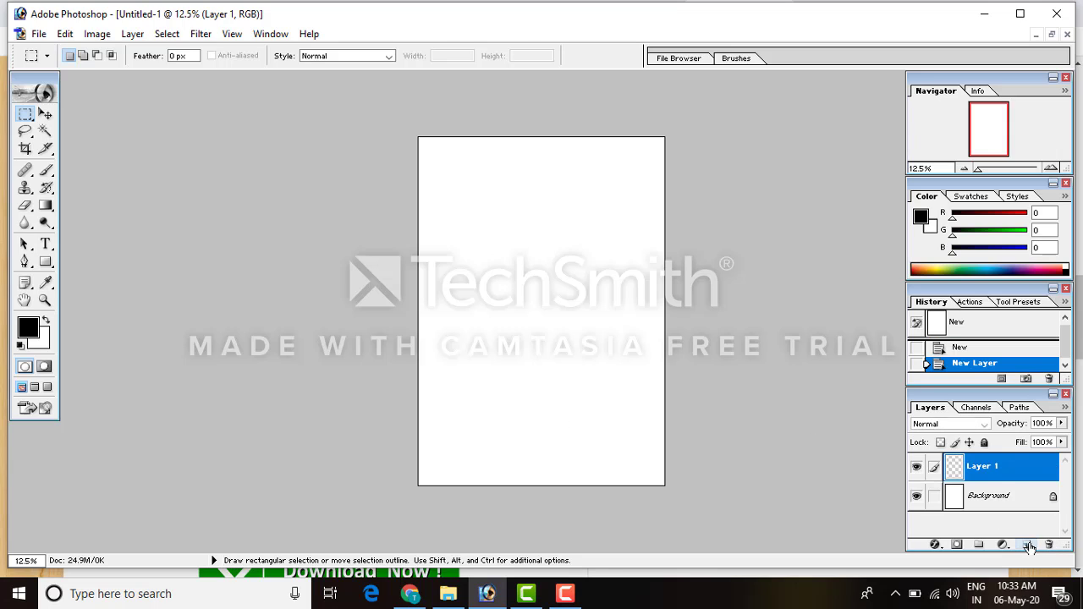
double_click(982, 466)
text(top bottom)
key(Return)
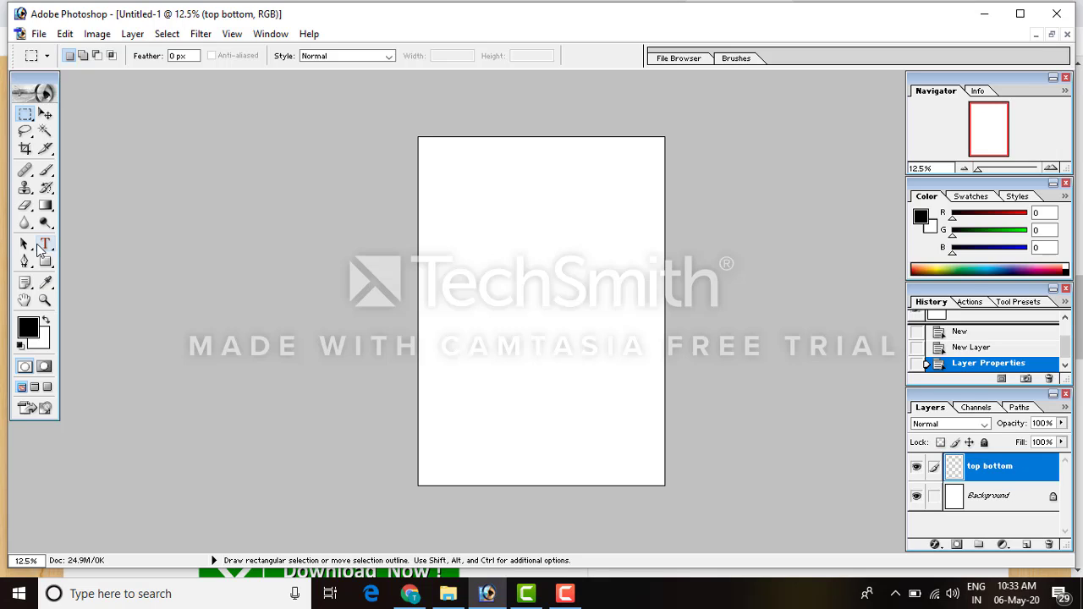
Draw a closed wavy shape over the page's top edge with the Pen tool.
click(24, 263)
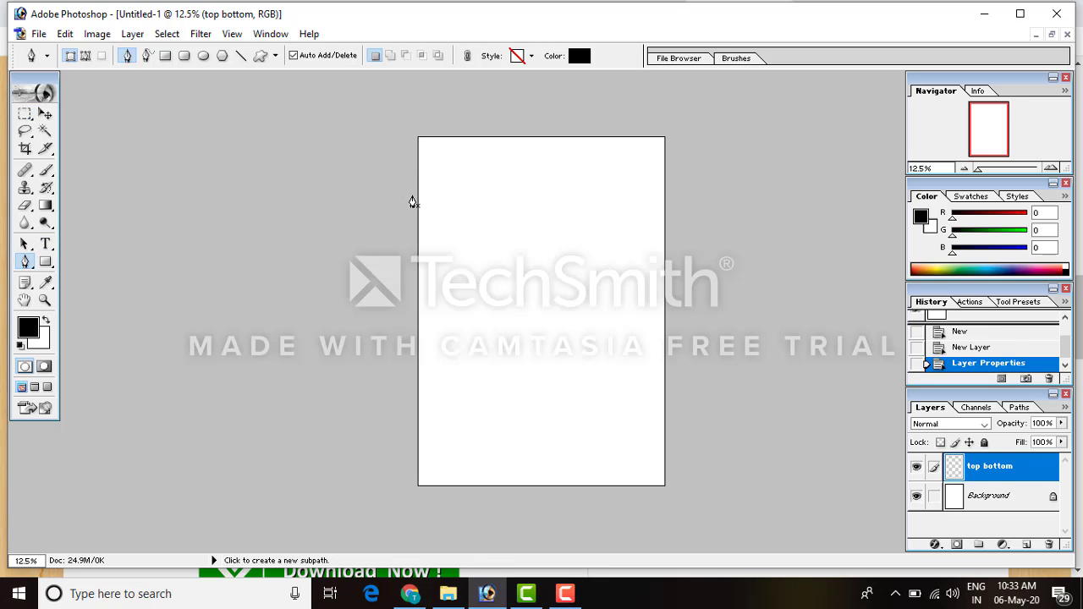
click(412, 196)
drag(520, 176, 597, 192)
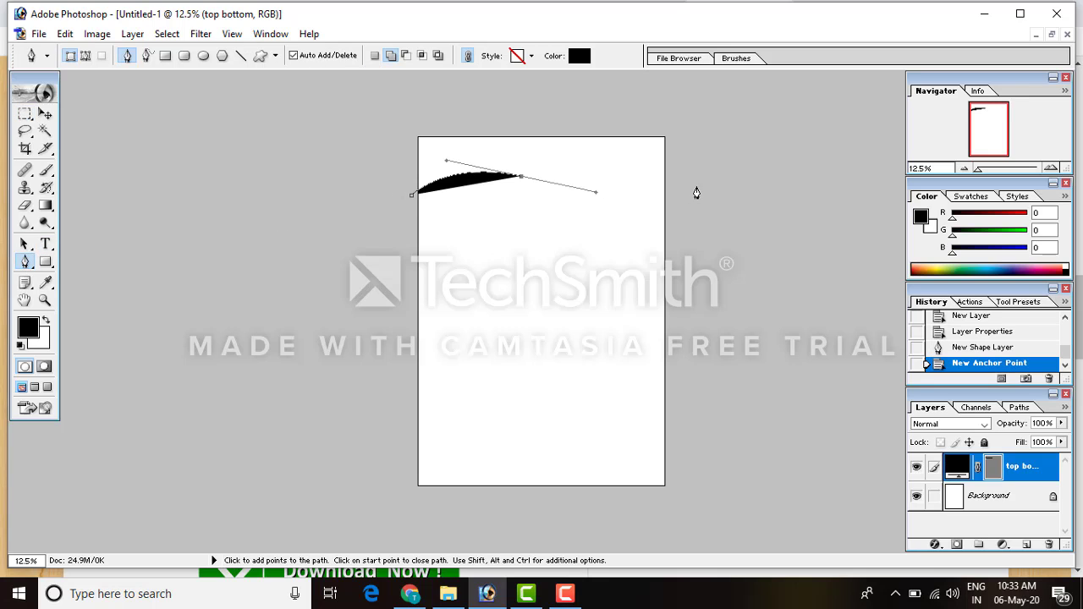
drag(701, 183, 712, 173)
click(694, 104)
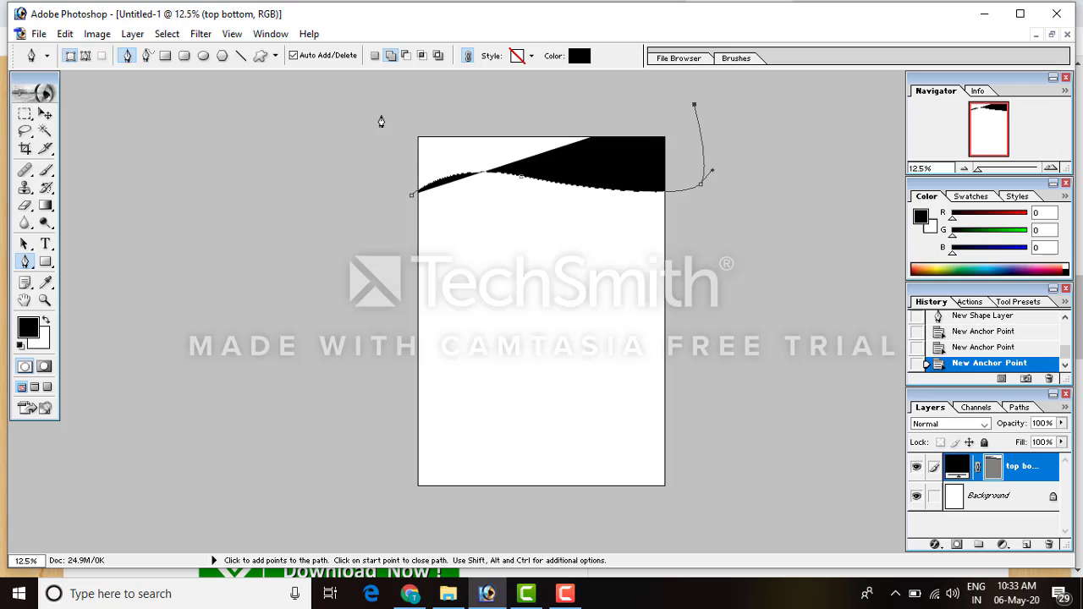
click(380, 116)
click(412, 197)
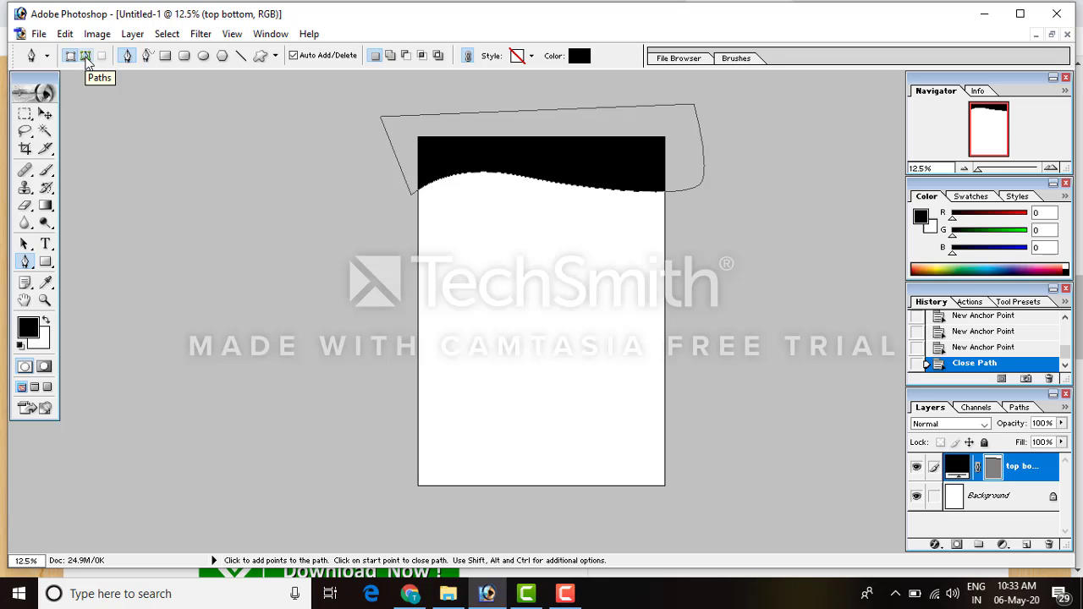
Rasterize the wave shape layer into plain pixels.
click(45, 113)
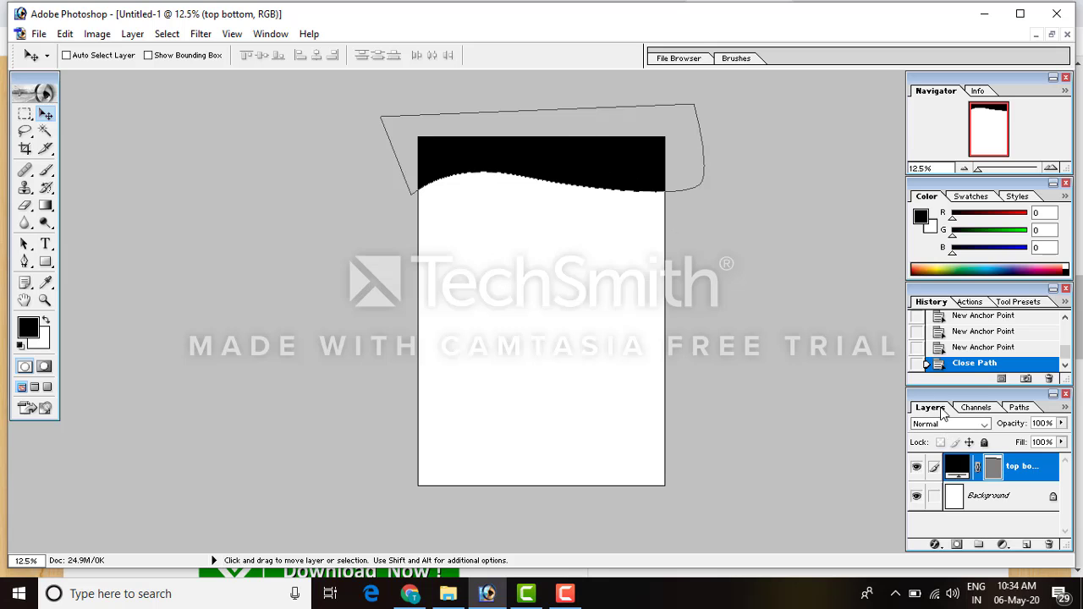
right_click(1033, 474)
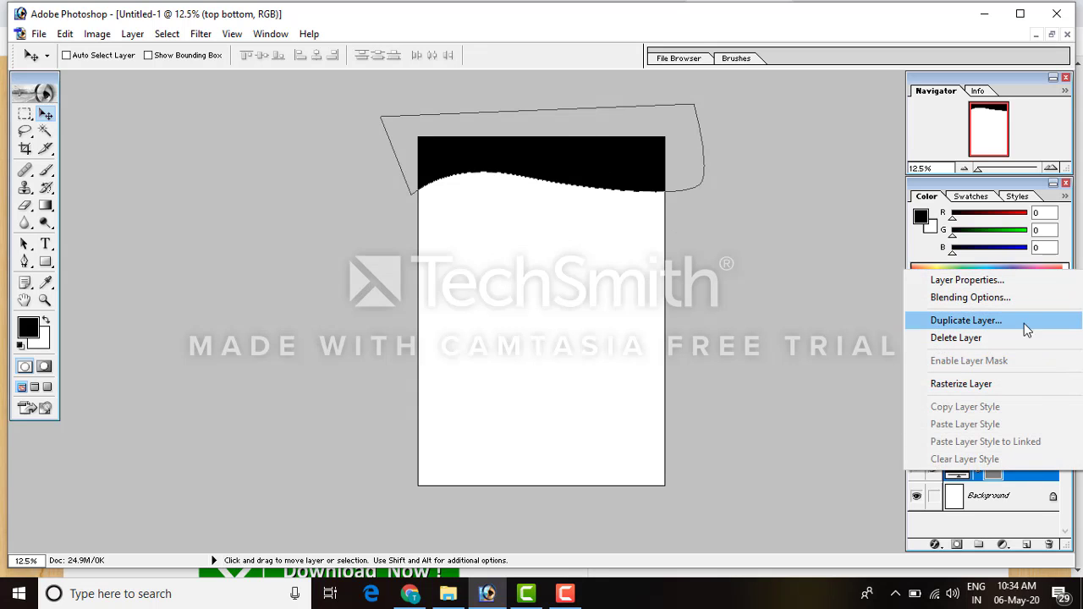
click(982, 384)
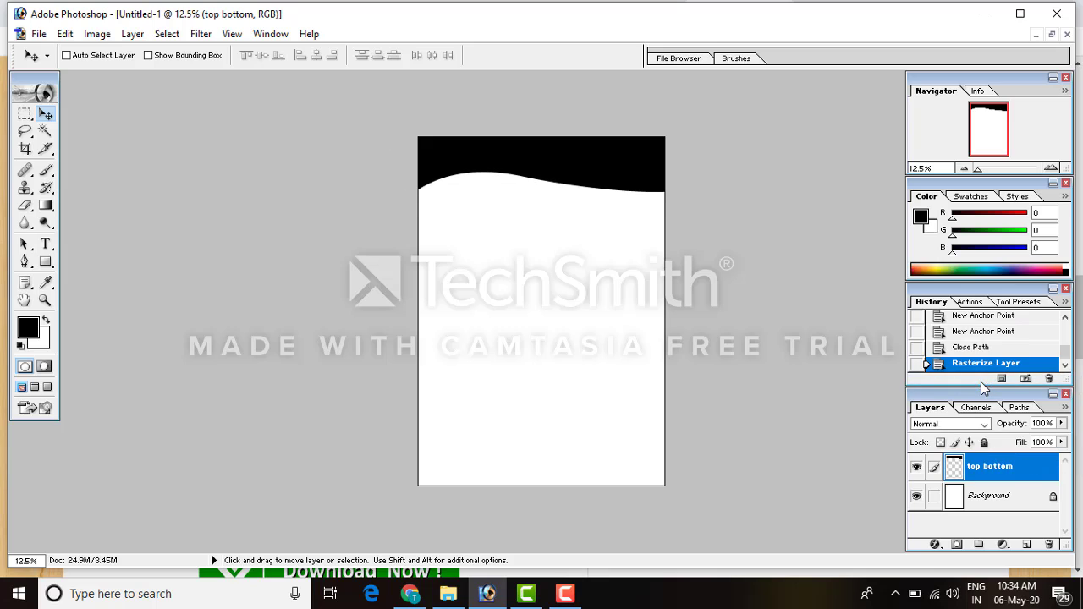
Load the top wave's pixels as a selection, fill it red, and deselect.
ctrl+click(954, 470)
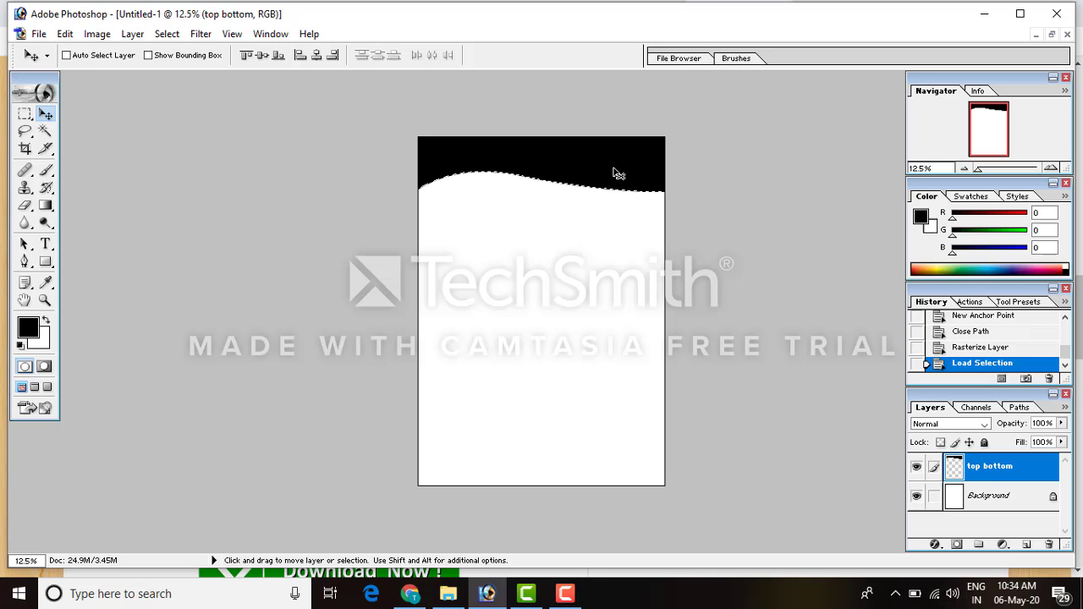
click(28, 327)
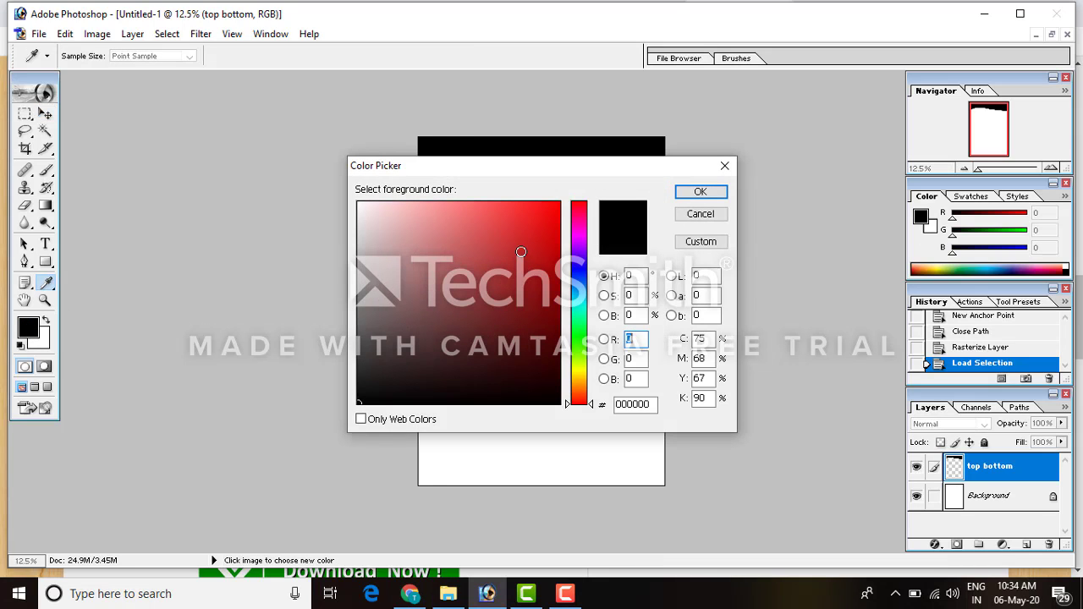
click(512, 229)
click(699, 192)
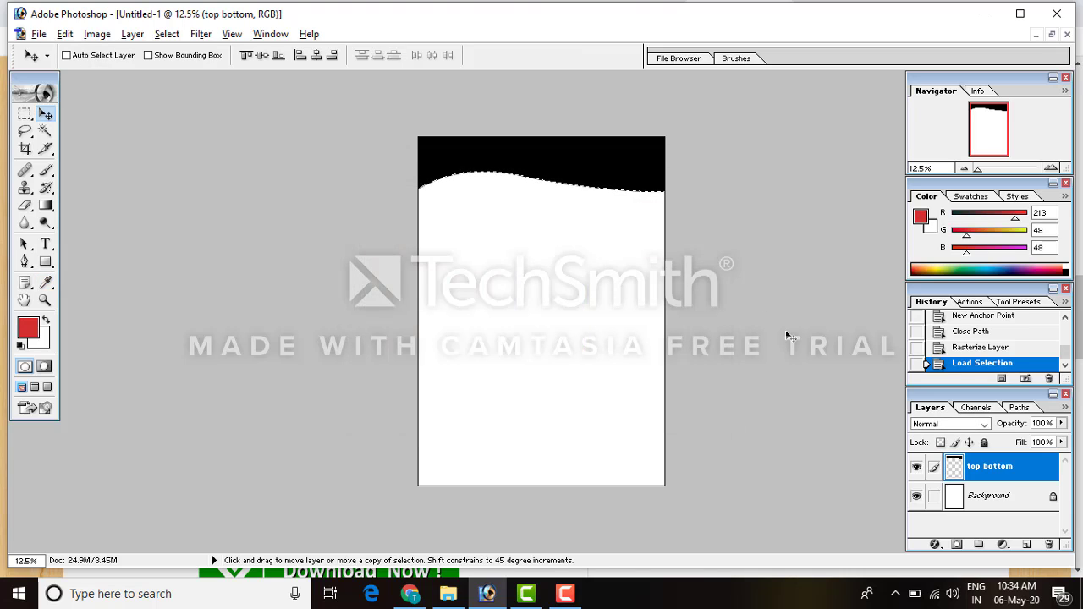
key(alt+BackSpace)
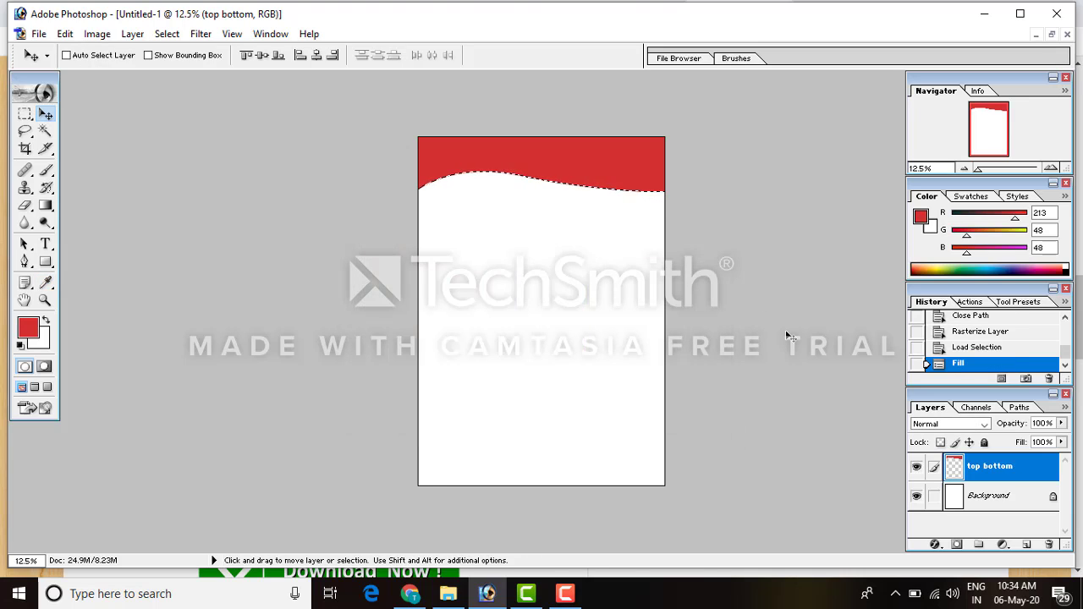
key(ctrl+d)
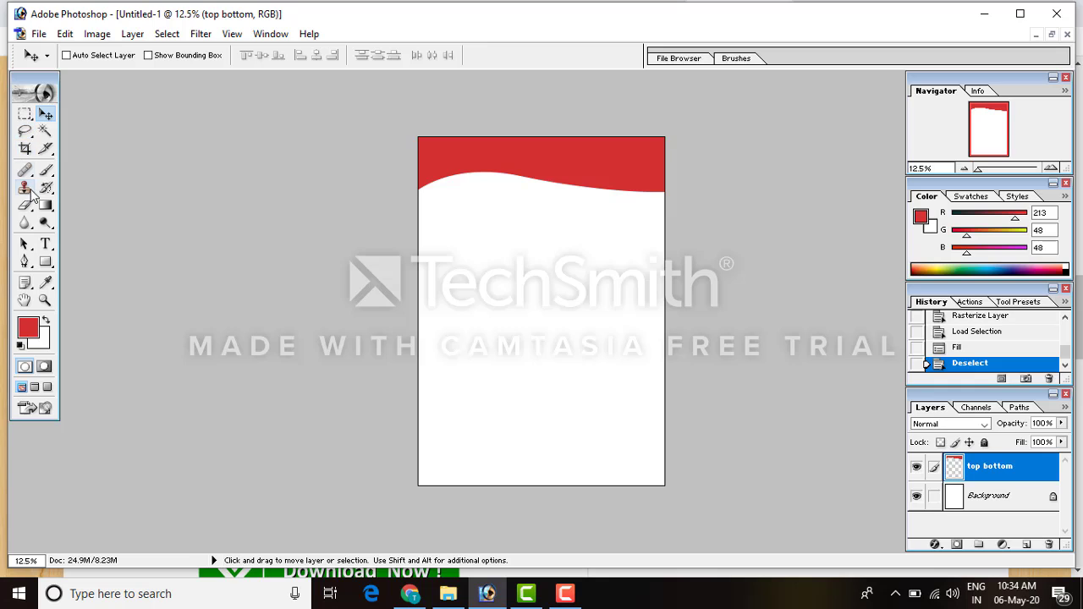
click(24, 133)
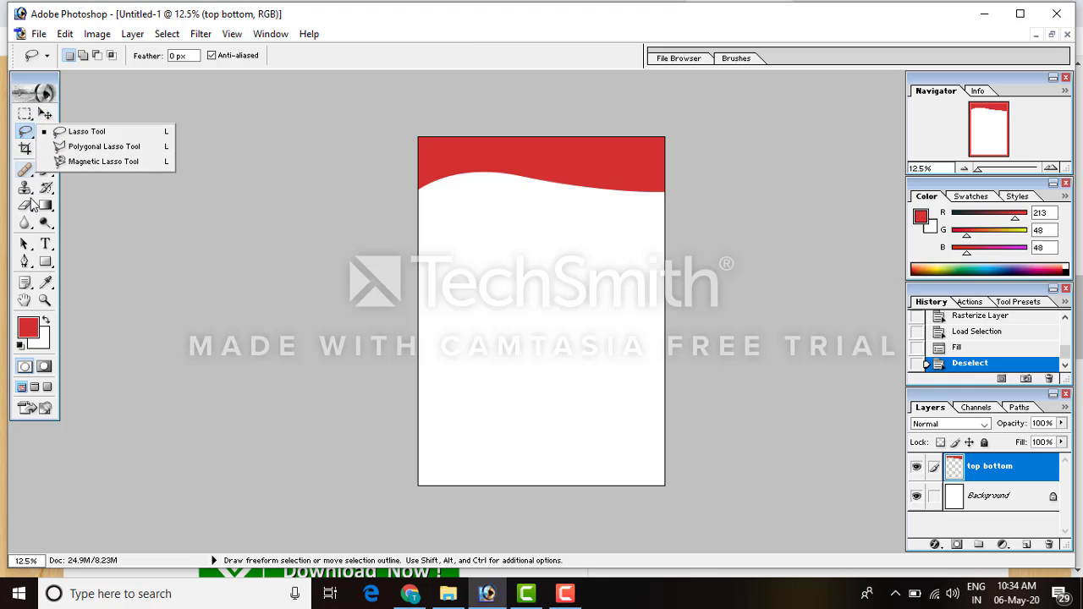
Draw a closed wavy path across the bottom of the page with the Pen tool in Paths mode.
click(25, 262)
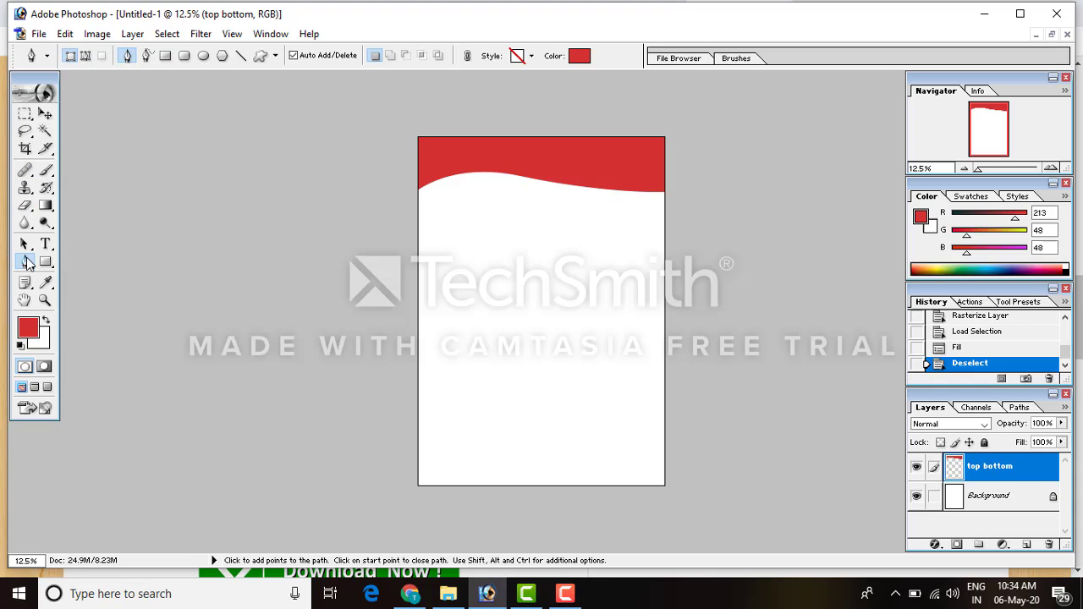
click(86, 56)
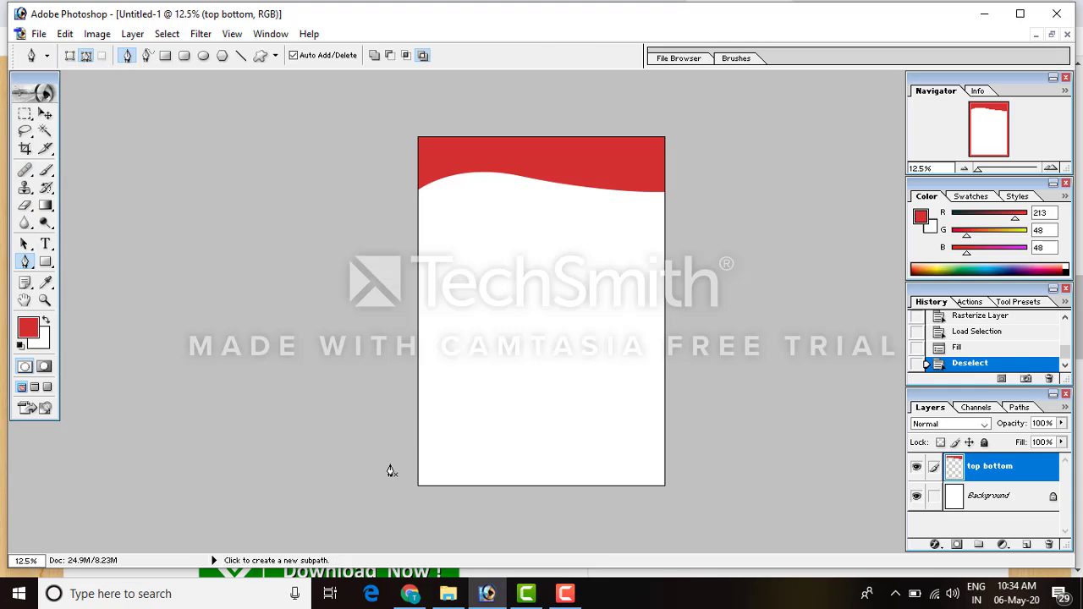
click(390, 457)
drag(522, 419, 595, 446)
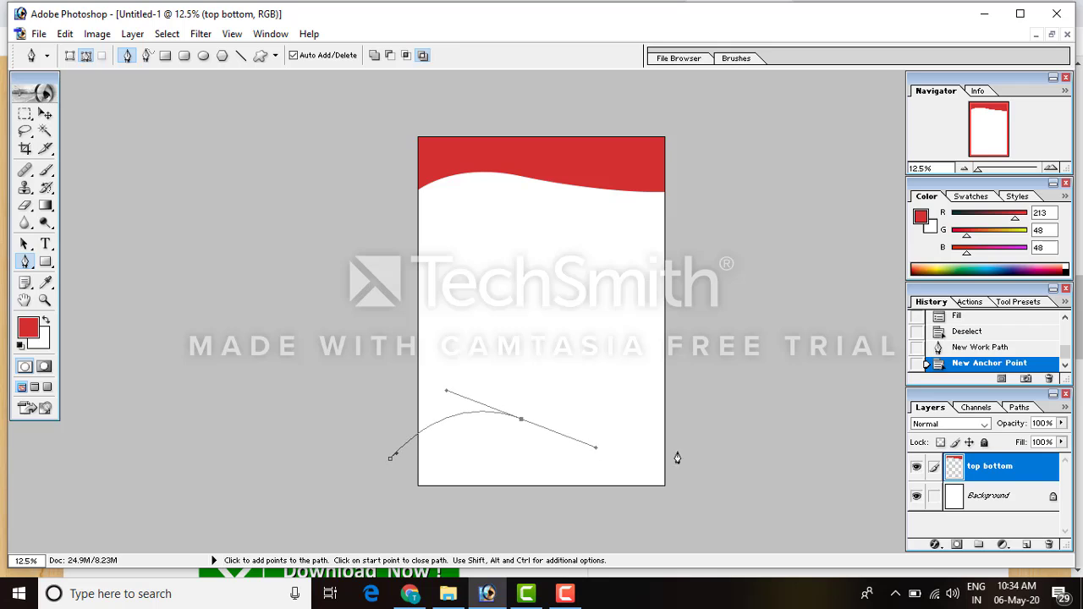
drag(701, 432, 713, 429)
click(696, 508)
click(370, 513)
click(391, 461)
Convert the bottom wave path to a selection, fill it red, and deselect.
right_click(482, 453)
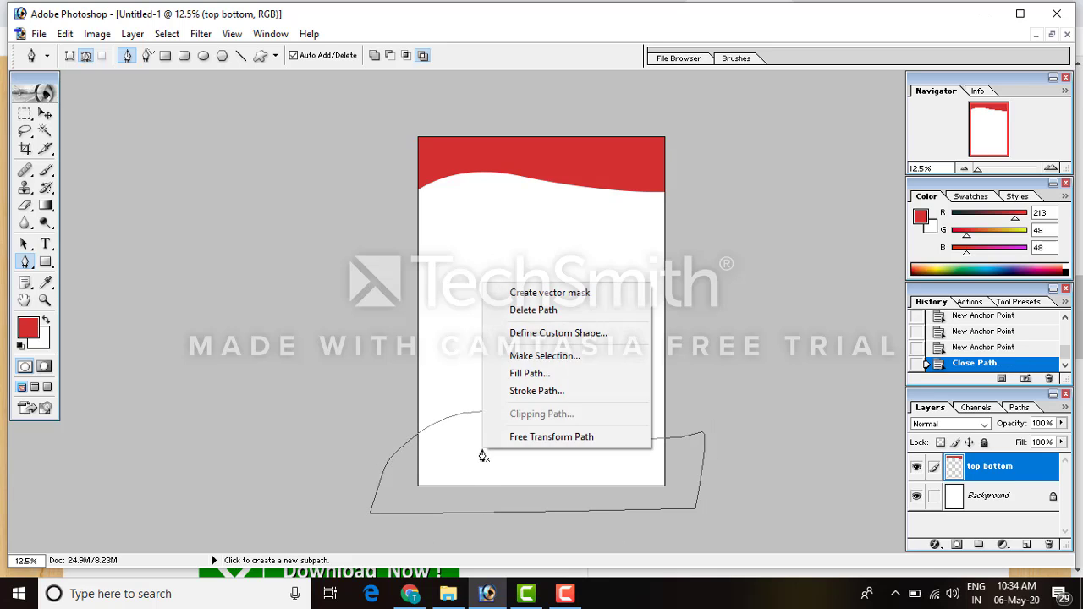
click(545, 356)
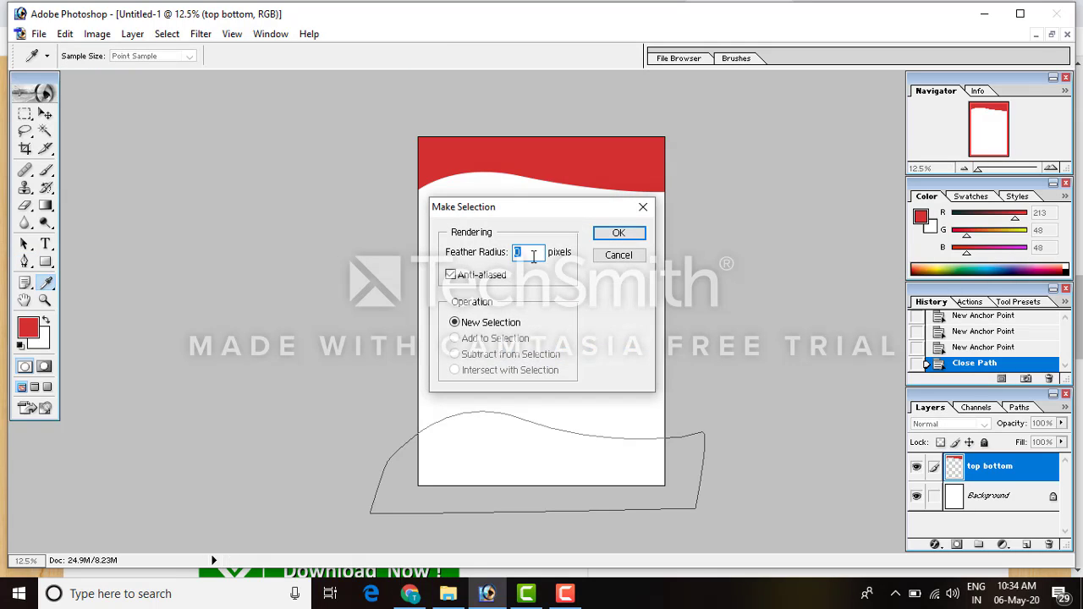
click(617, 234)
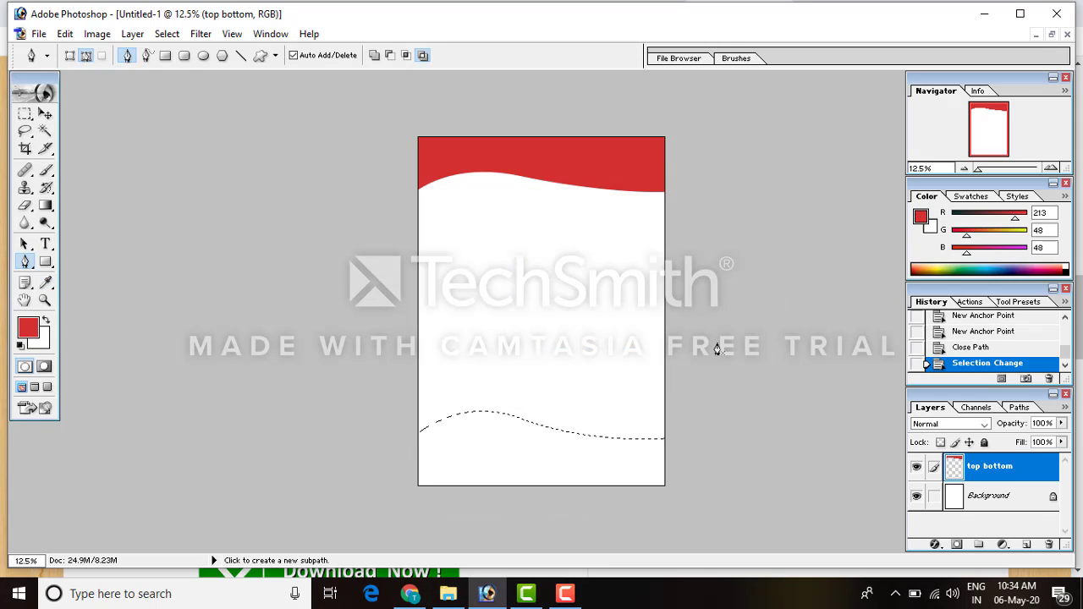
key(alt+BackSpace)
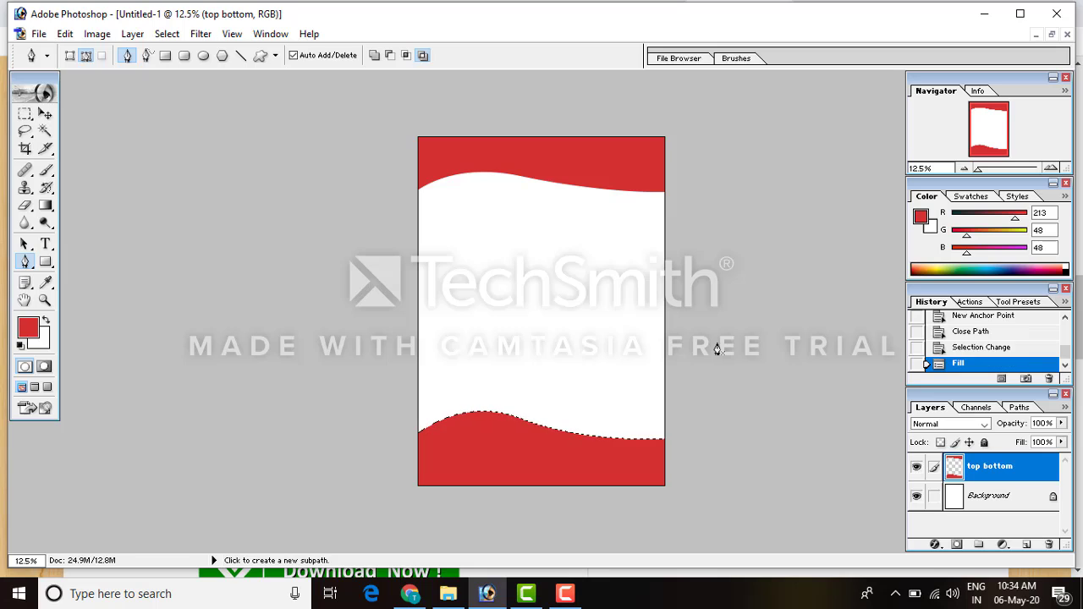
key(ctrl+d)
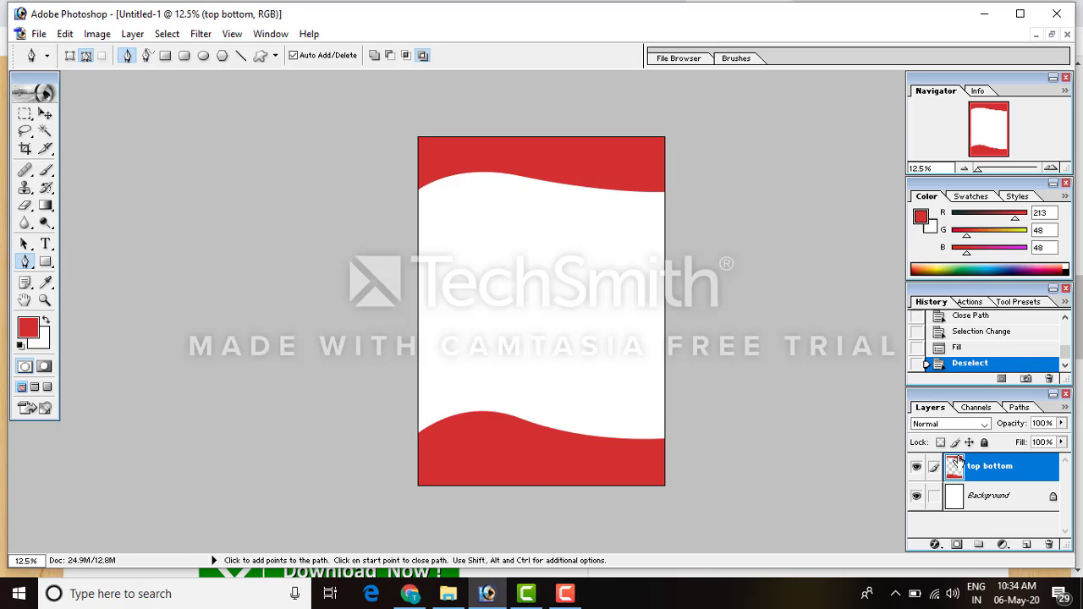
Select the Background layer and try opening an image, dismissing the could-not-open error.
click(1012, 500)
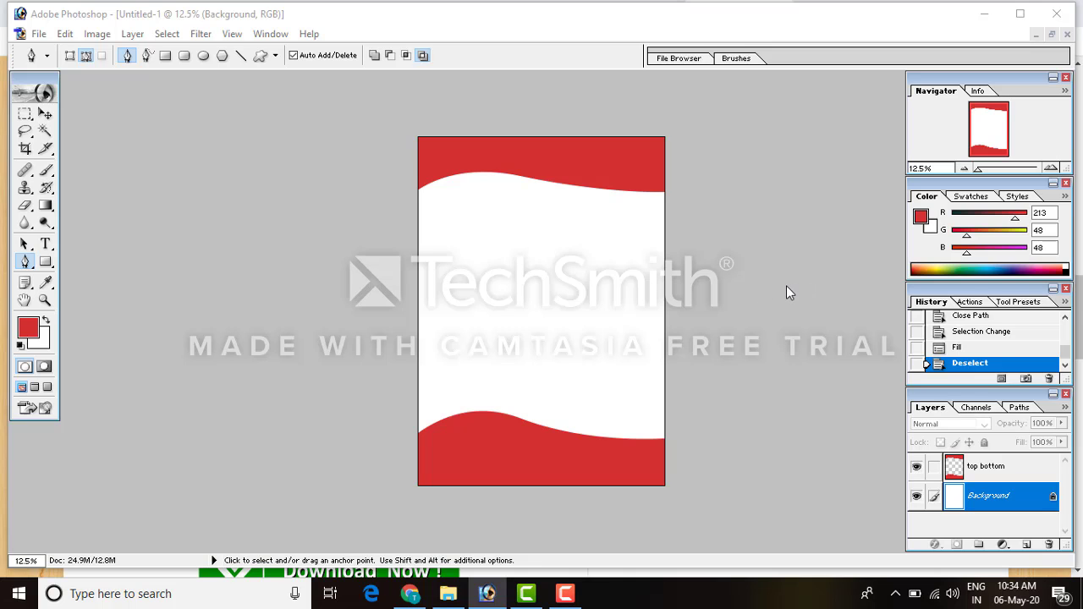
key(ctrl+o)
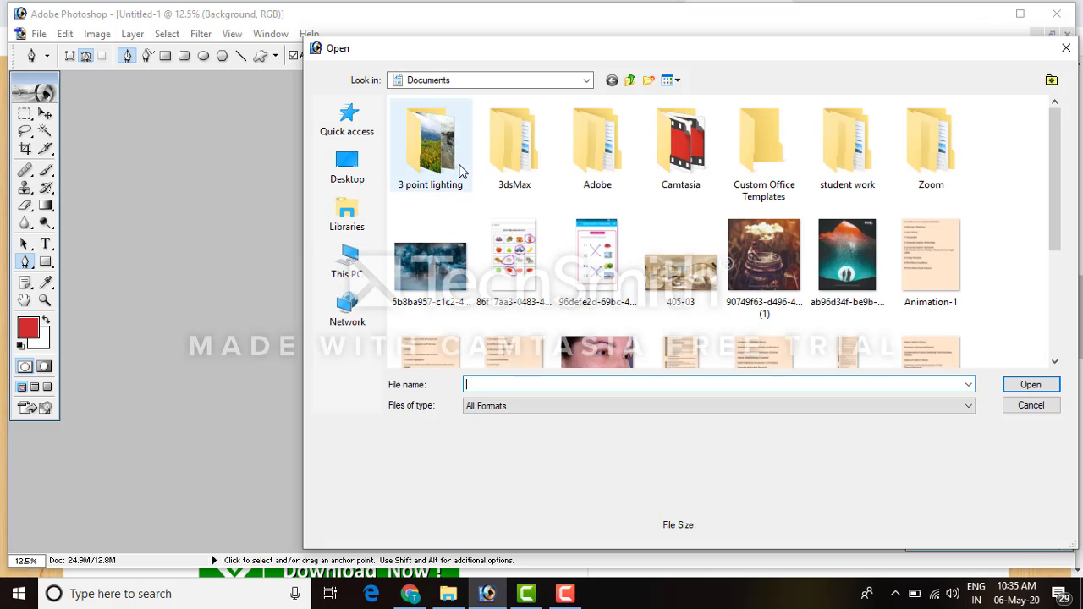
double_click(850, 270)
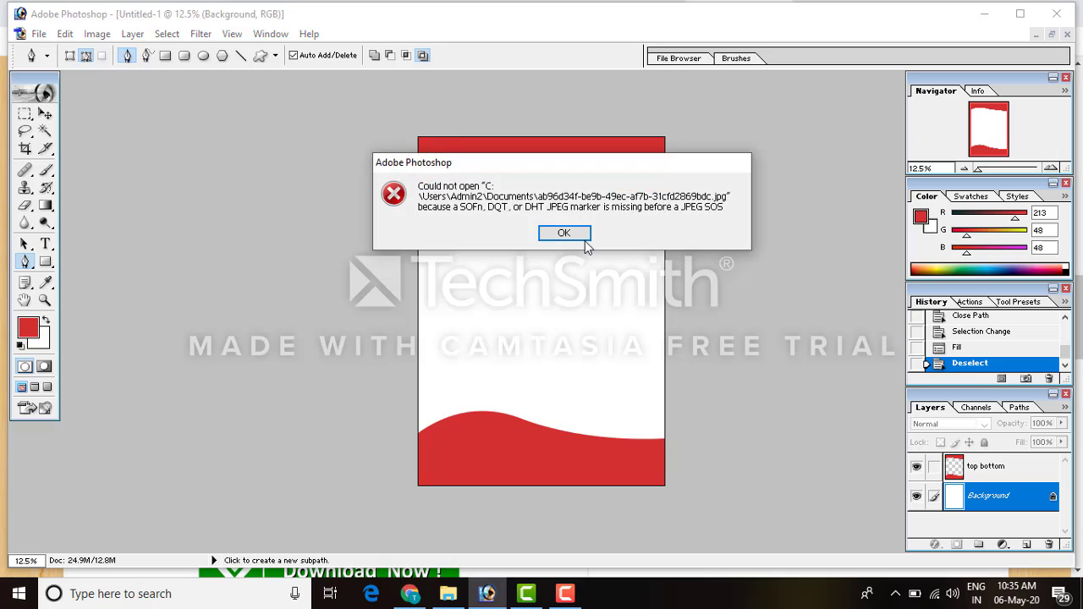
click(578, 237)
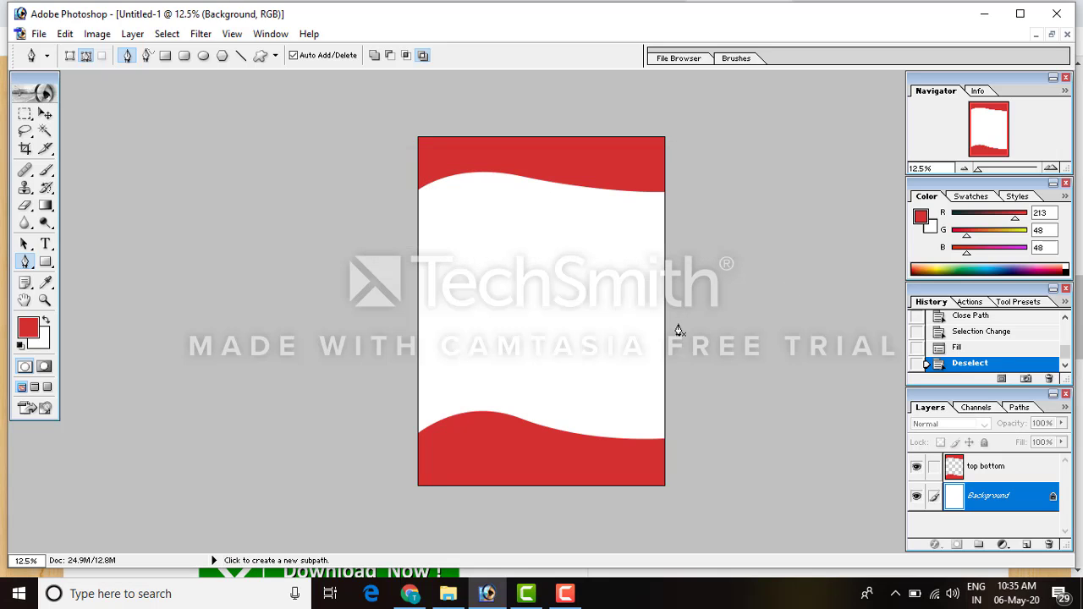
Open the landscape photo from the '3 point lighting' folder and select all of it.
key(ctrl+o)
click(455, 174)
double_click(455, 173)
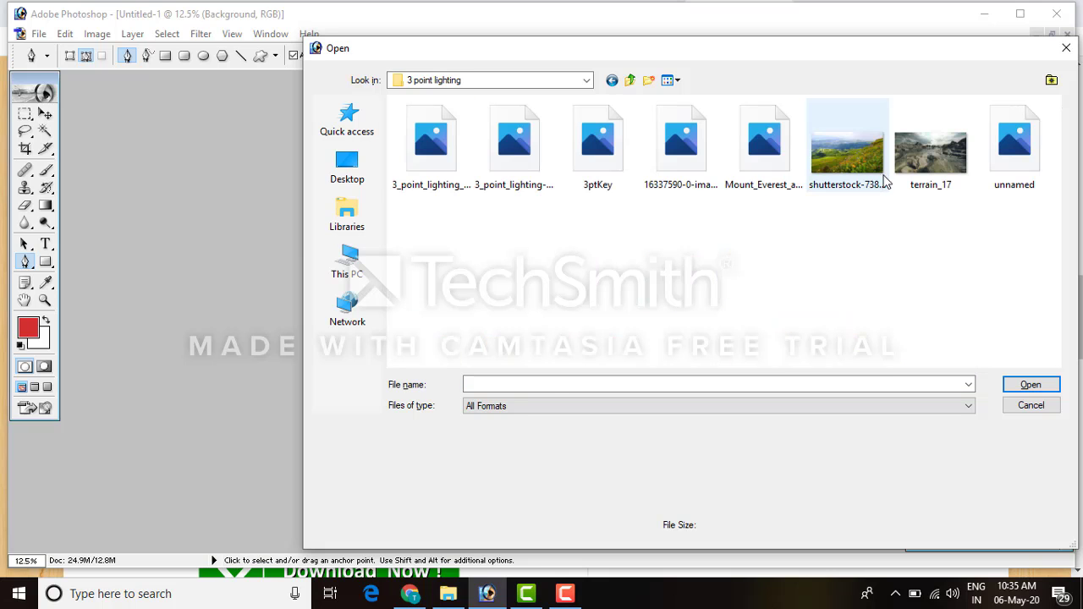
double_click(846, 161)
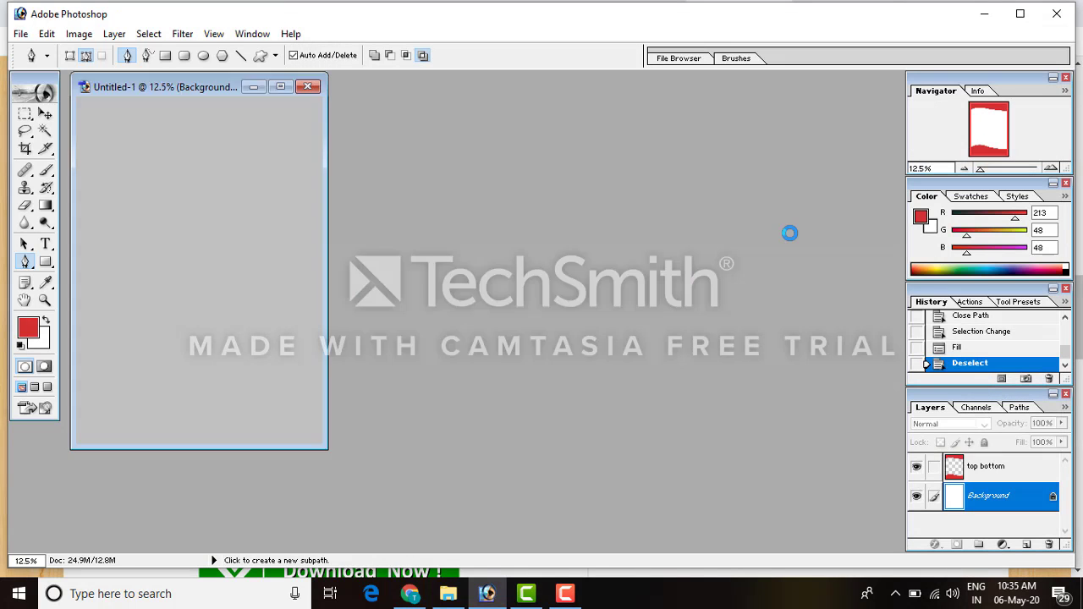
key(ctrl+a)
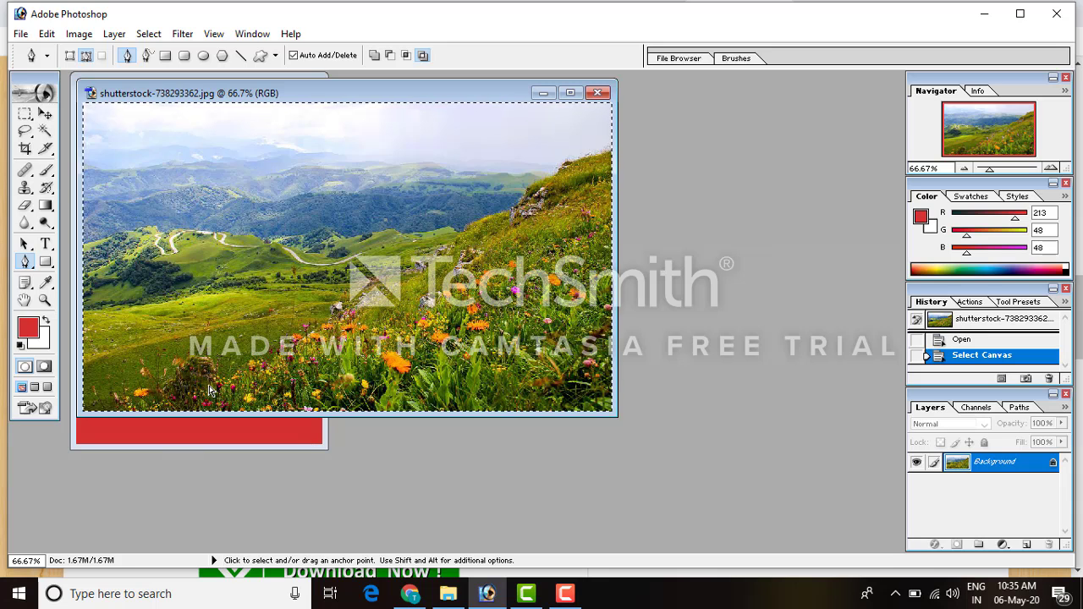
Paste the landscape photo into the maximized Untitled-1 cover document.
key(ctrl+Tab)
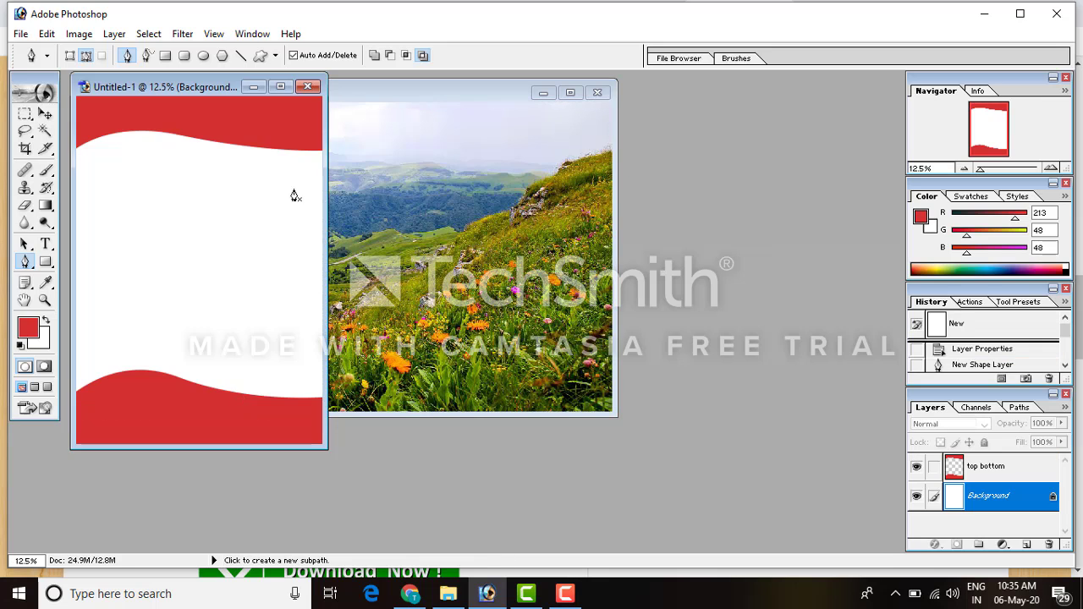
click(280, 87)
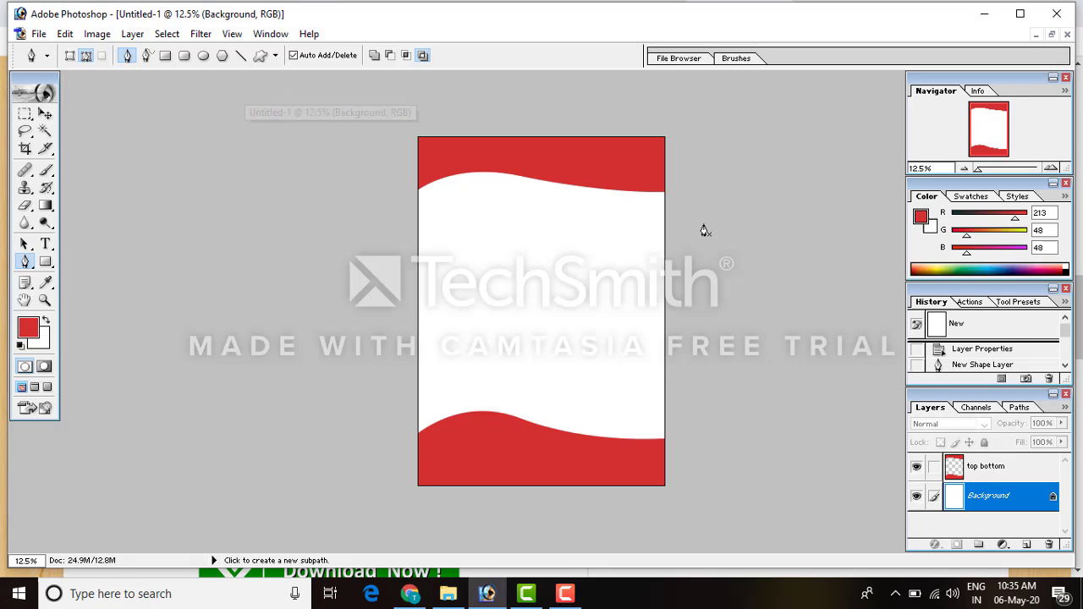
key(ctrl+v)
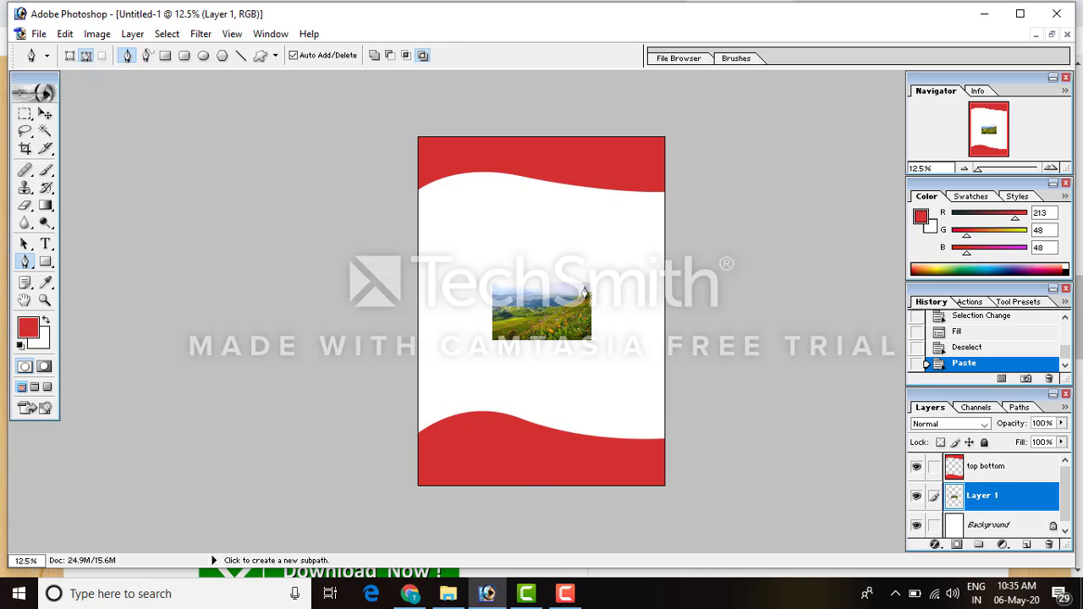
Scale the pasted photo with Free Transform to cover the page between the waves.
click(45, 114)
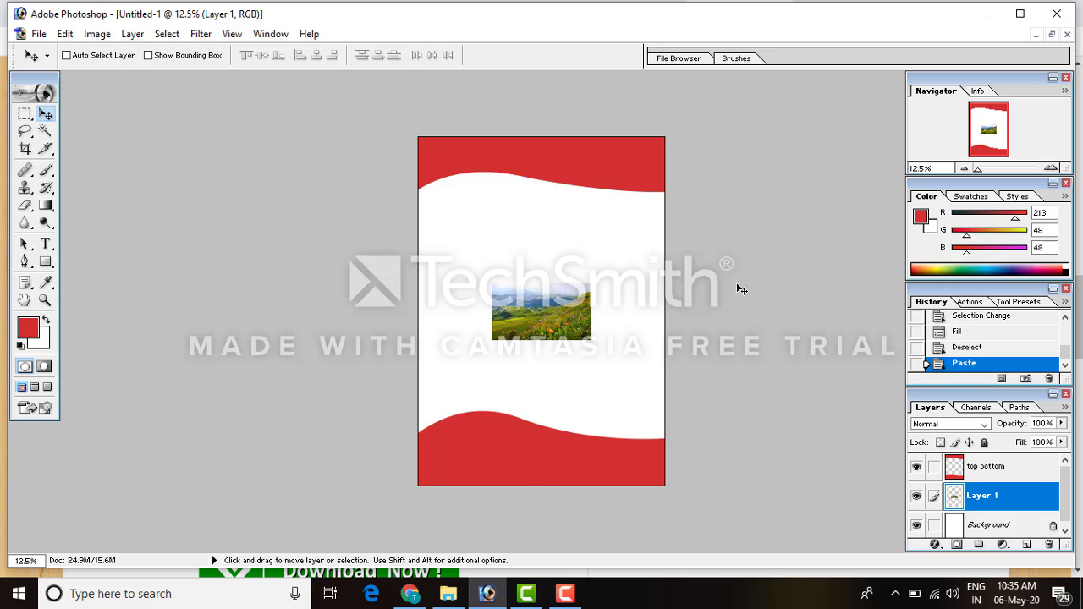
key(ctrl+t)
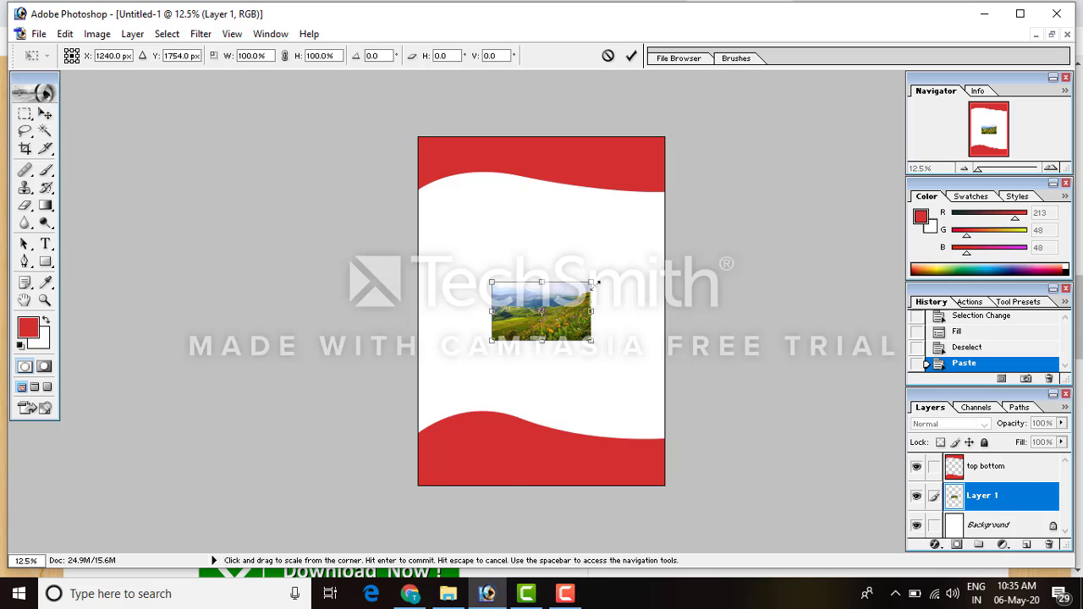
drag(592, 284, 743, 153)
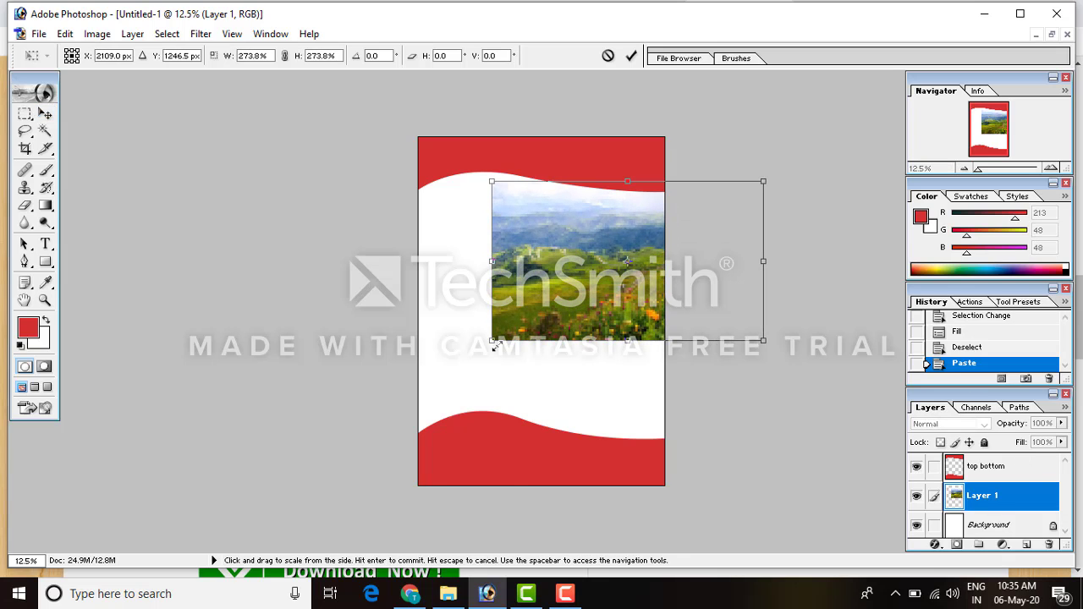
drag(453, 372, 302, 496)
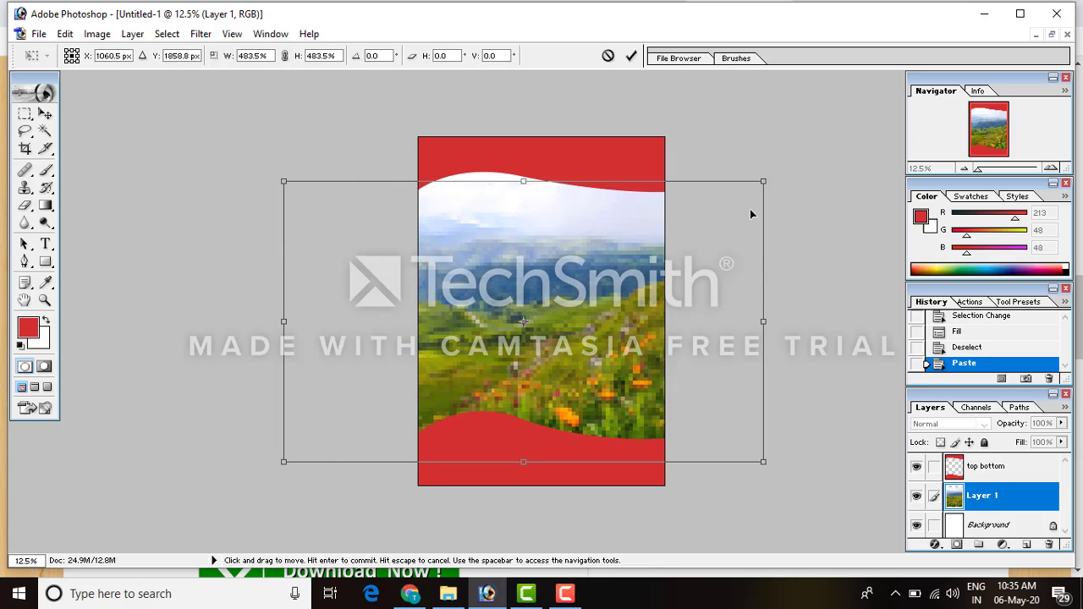
drag(767, 179, 796, 154)
drag(609, 298, 575, 293)
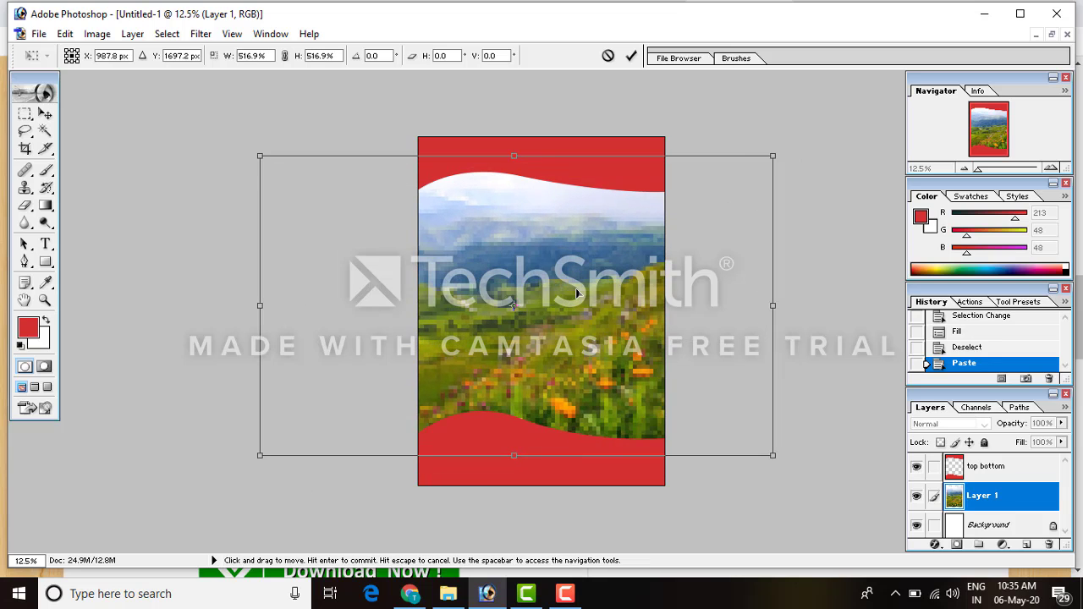
key(Return)
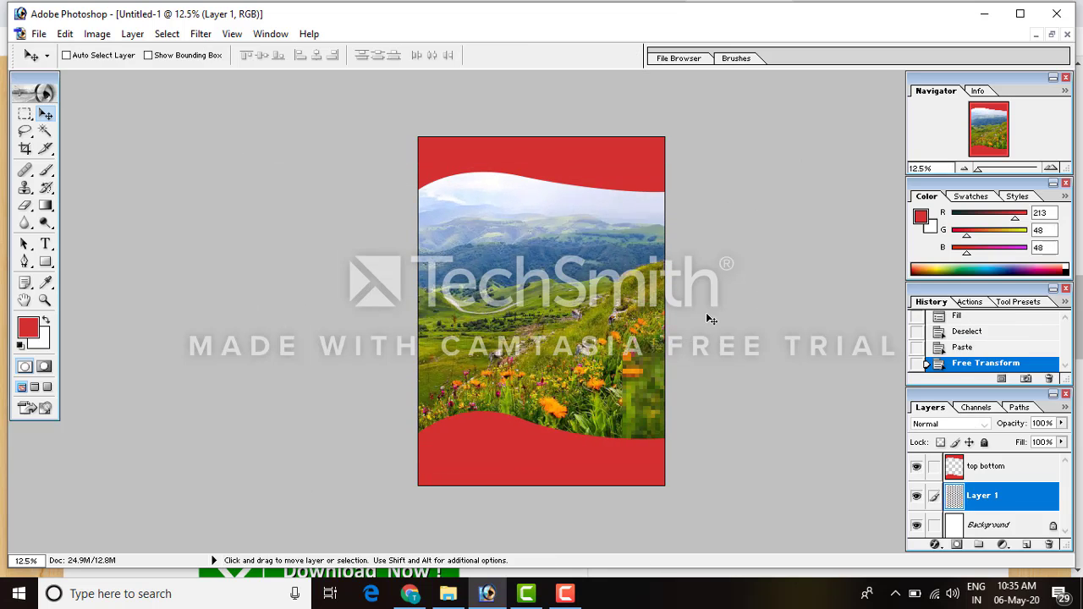
Give the 'top bottom' wave layer a 32 px cyan (00FFFF) Stroke layer style.
click(1011, 472)
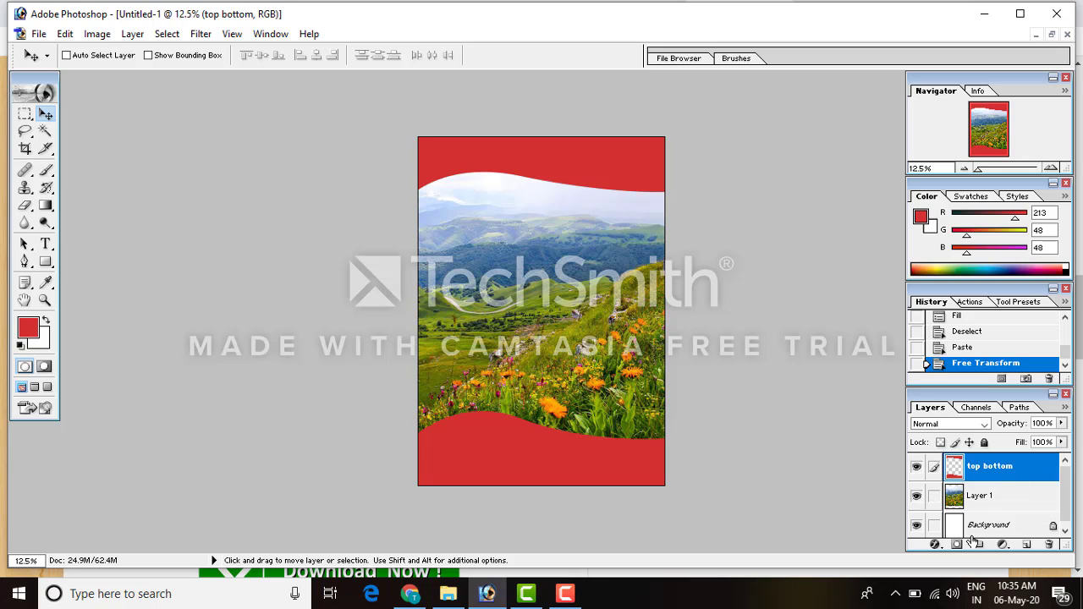
click(936, 545)
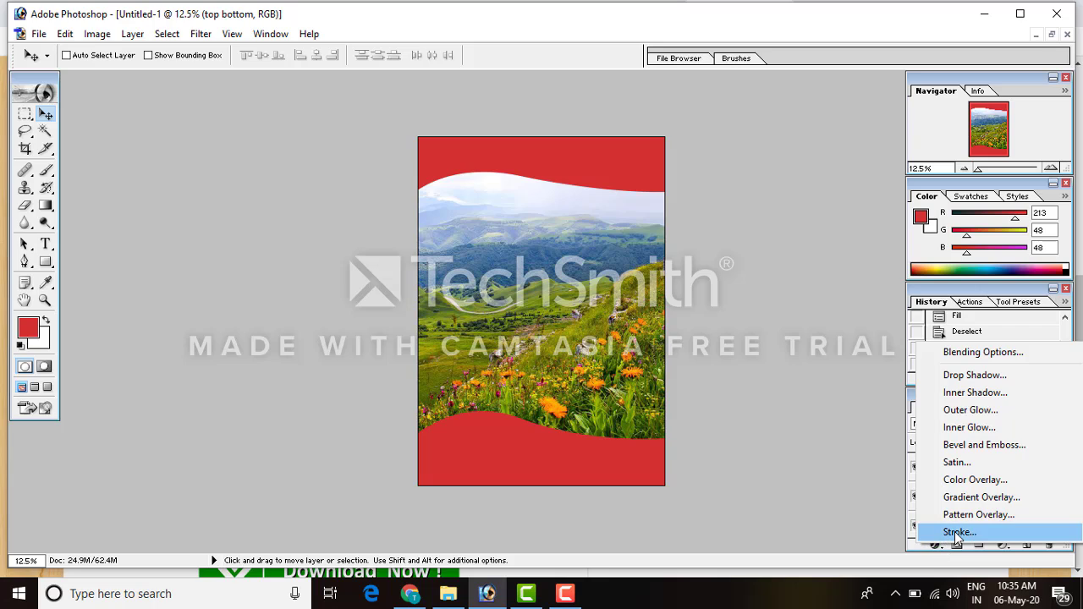
click(955, 532)
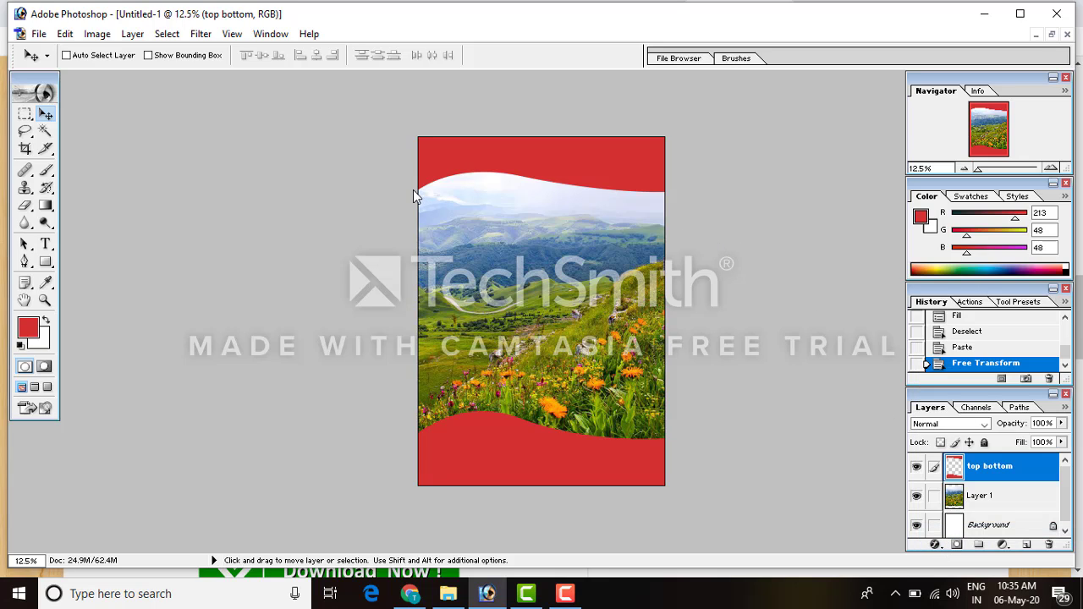
drag(654, 137, 975, 120)
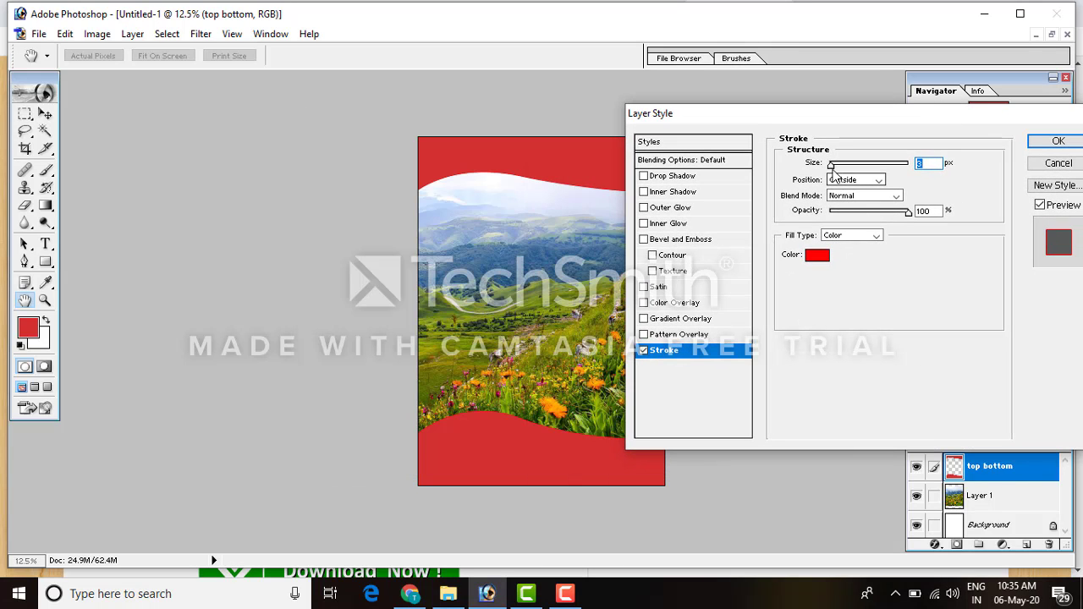
drag(832, 164, 838, 164)
click(817, 255)
drag(579, 272, 581, 300)
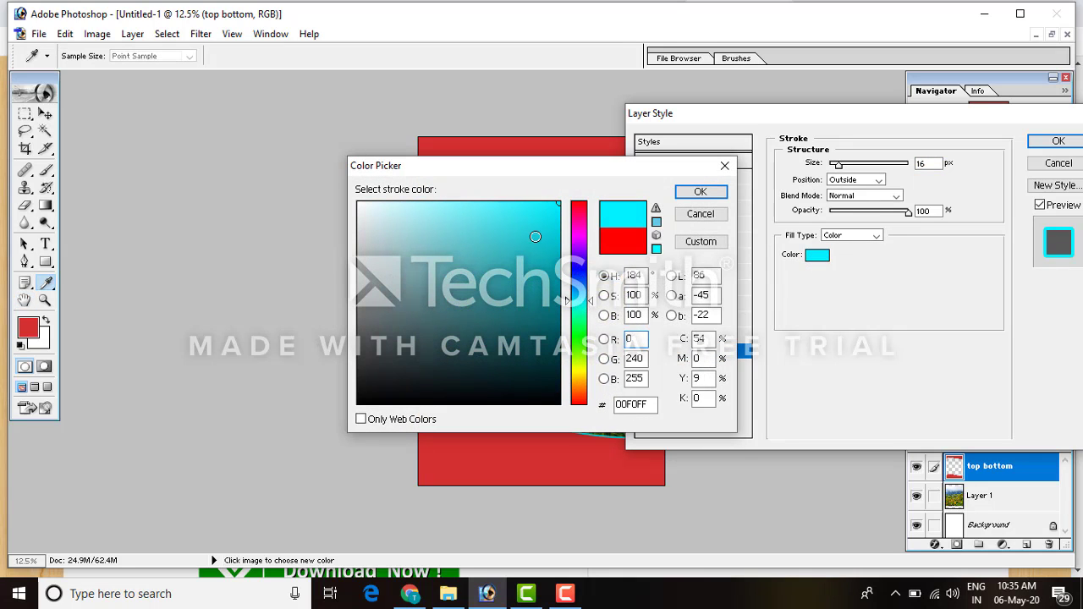
click(700, 191)
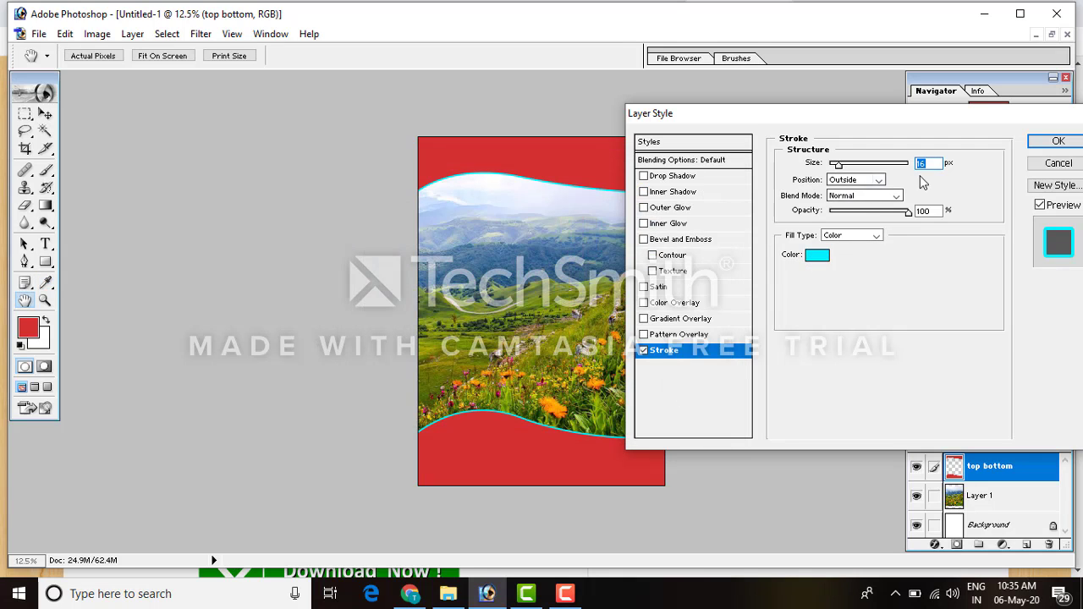
drag(838, 164, 849, 166)
key(Return)
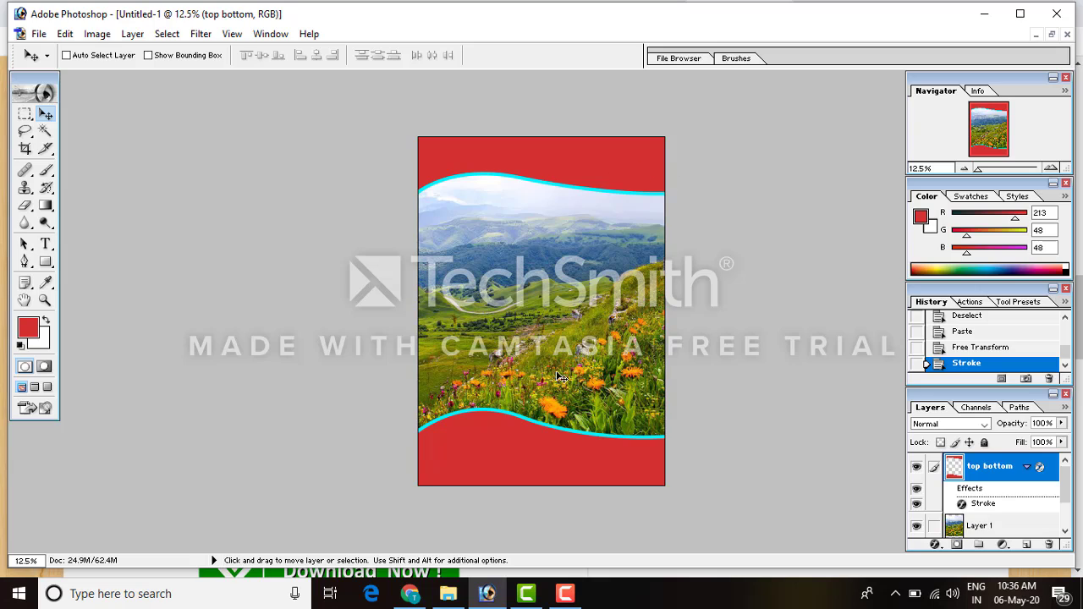
On a new layer, fill a rectangular marquee on the lower red band with black.
click(1027, 544)
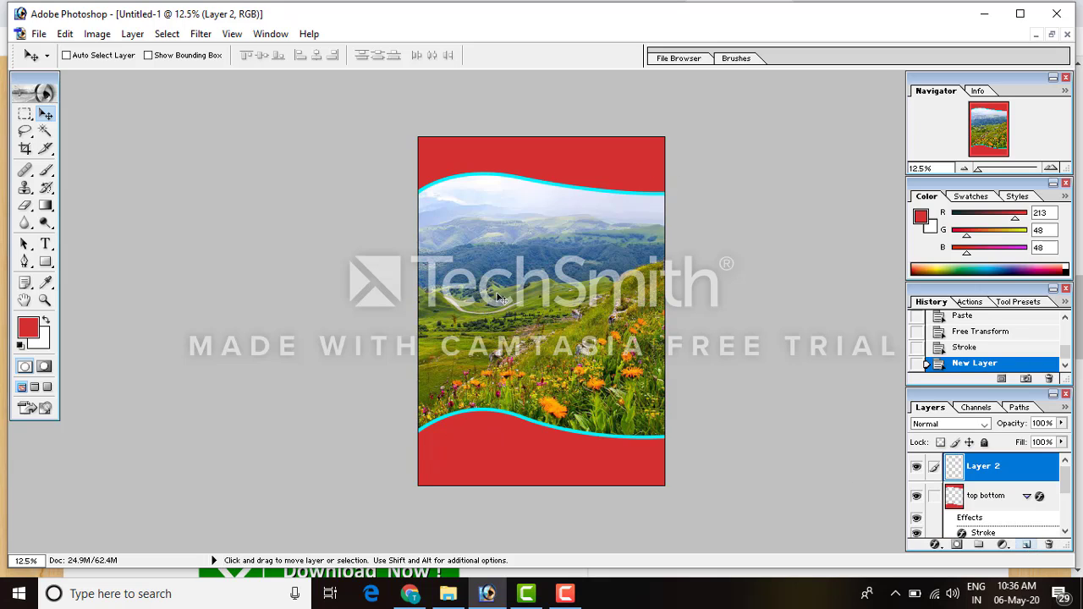
click(24, 115)
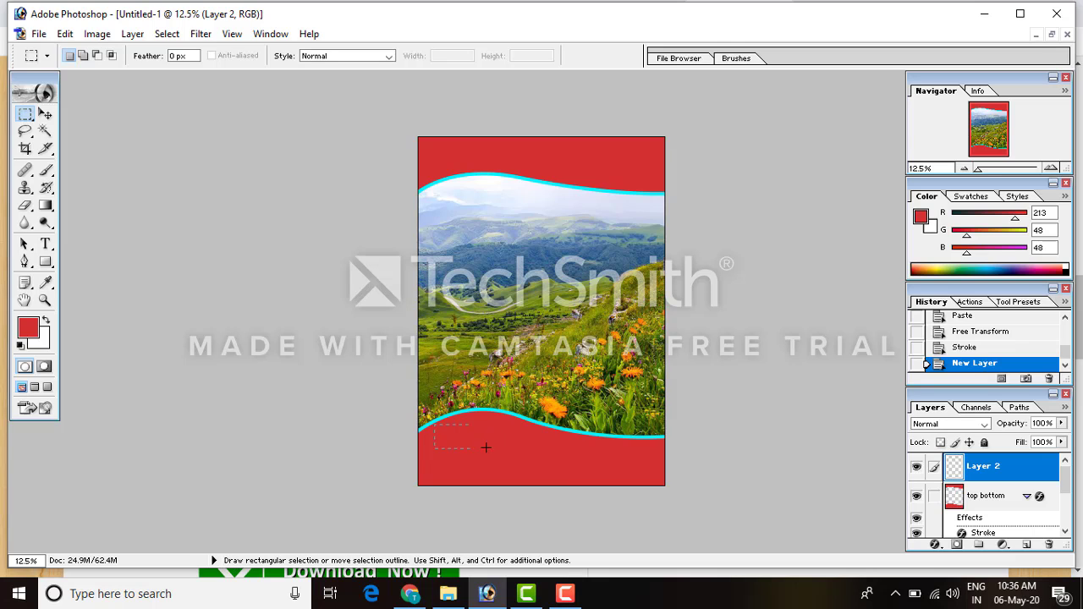
drag(491, 448, 533, 448)
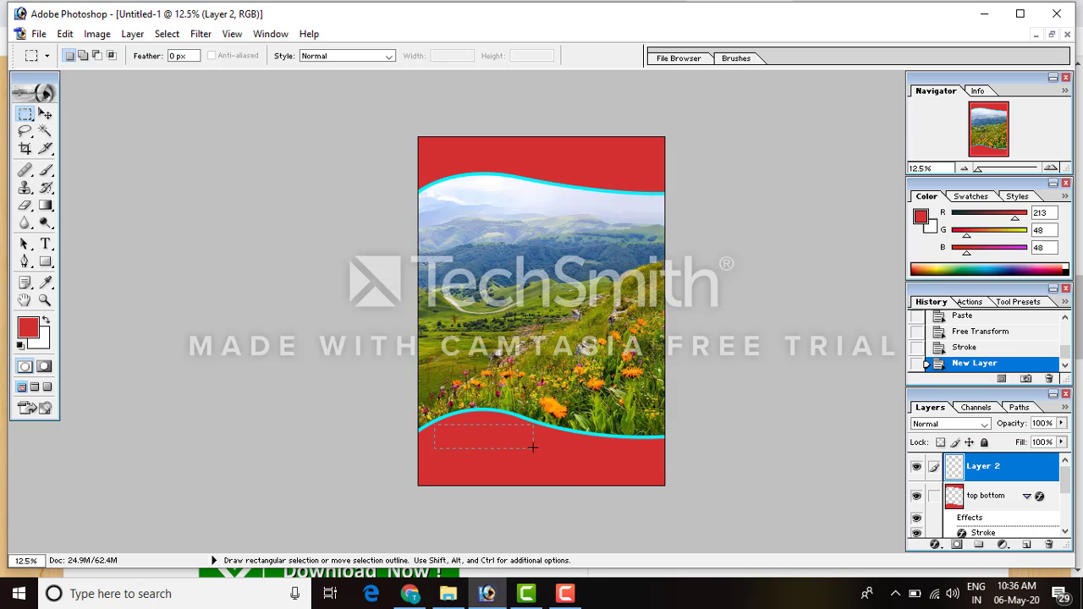
click(27, 326)
drag(508, 364, 510, 388)
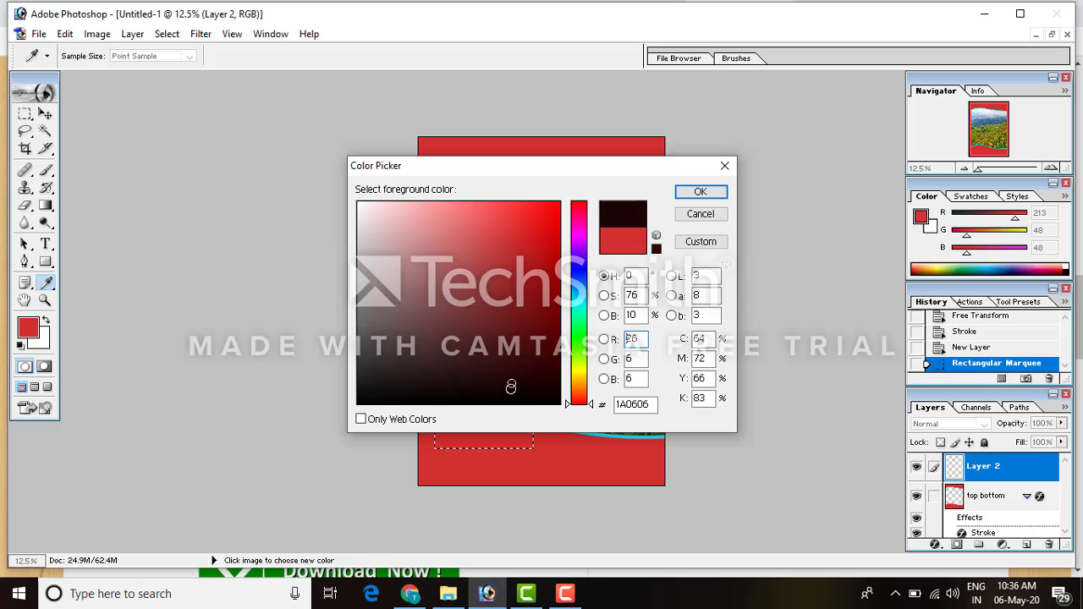
click(697, 208)
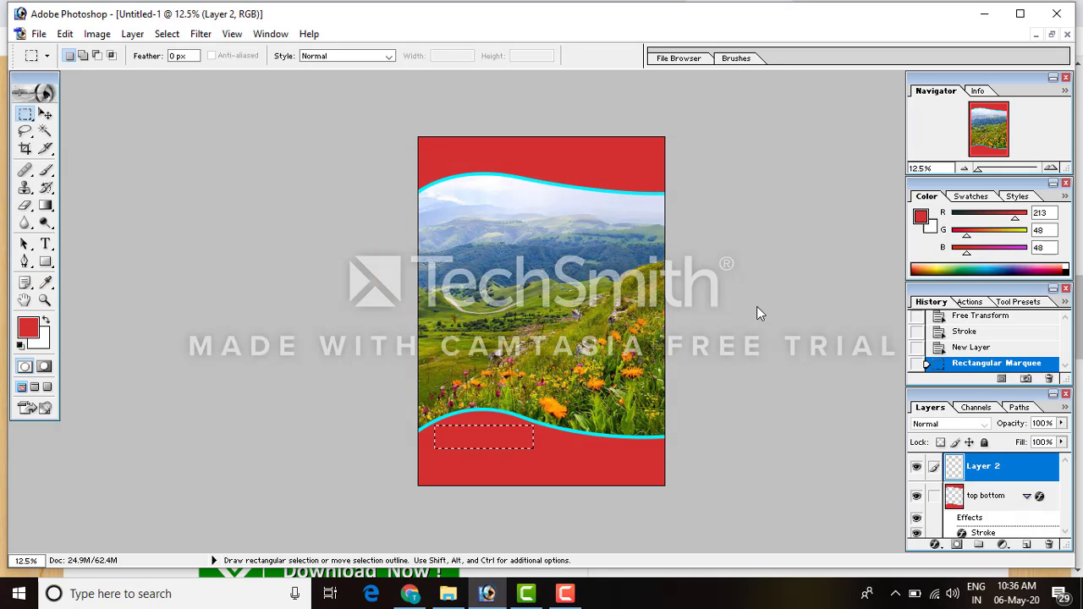
key(d)
key(alt+BackSpace)
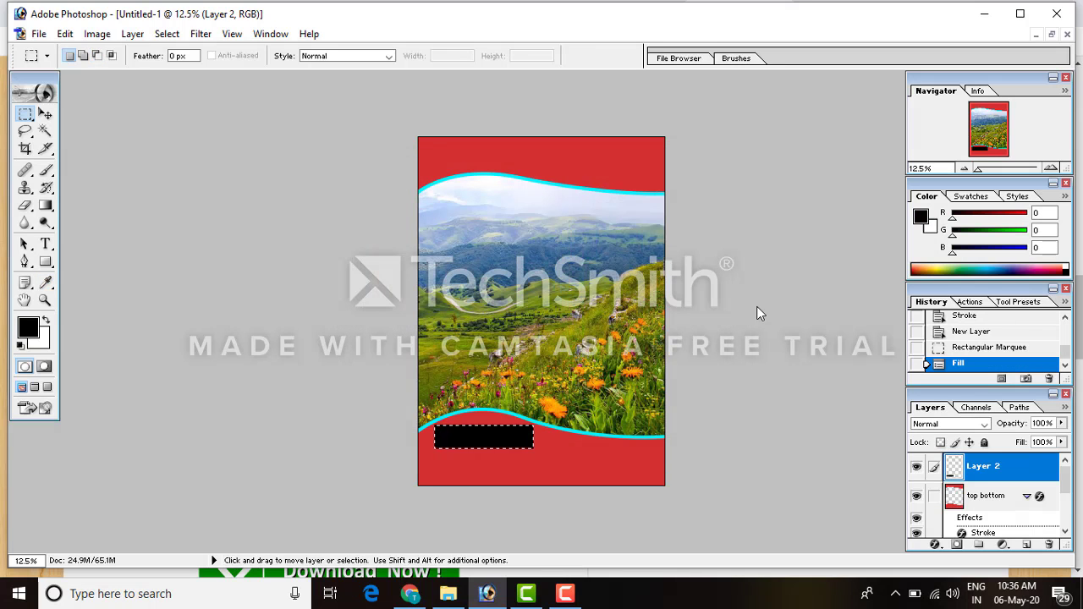
key(ctrl+d)
click(45, 244)
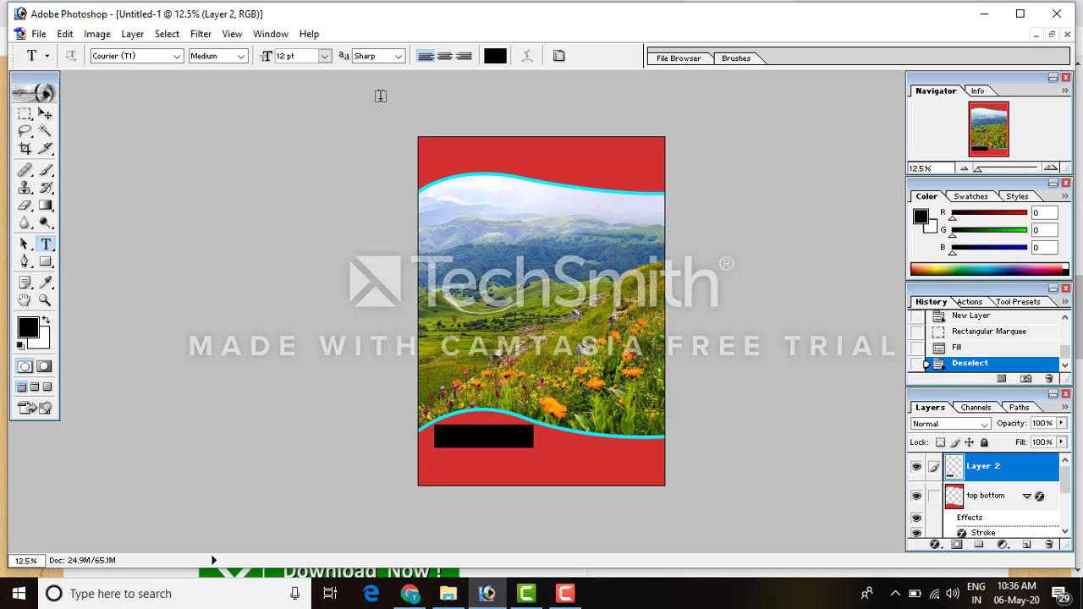
Set the text colour to white and place 'Classmate' inside the black rectangle.
click(496, 56)
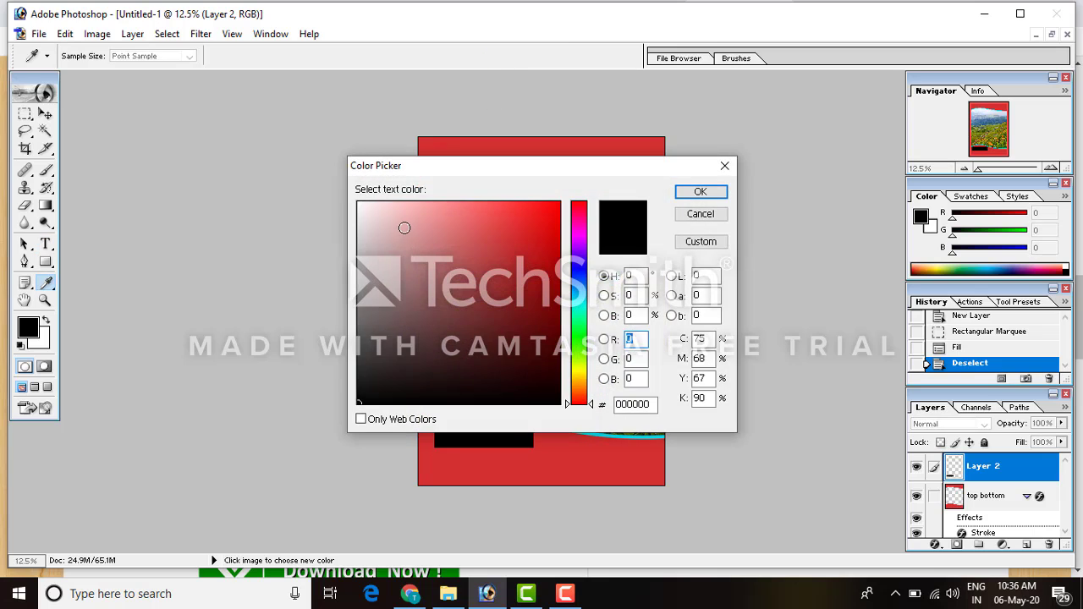
drag(404, 226, 339, 188)
click(700, 193)
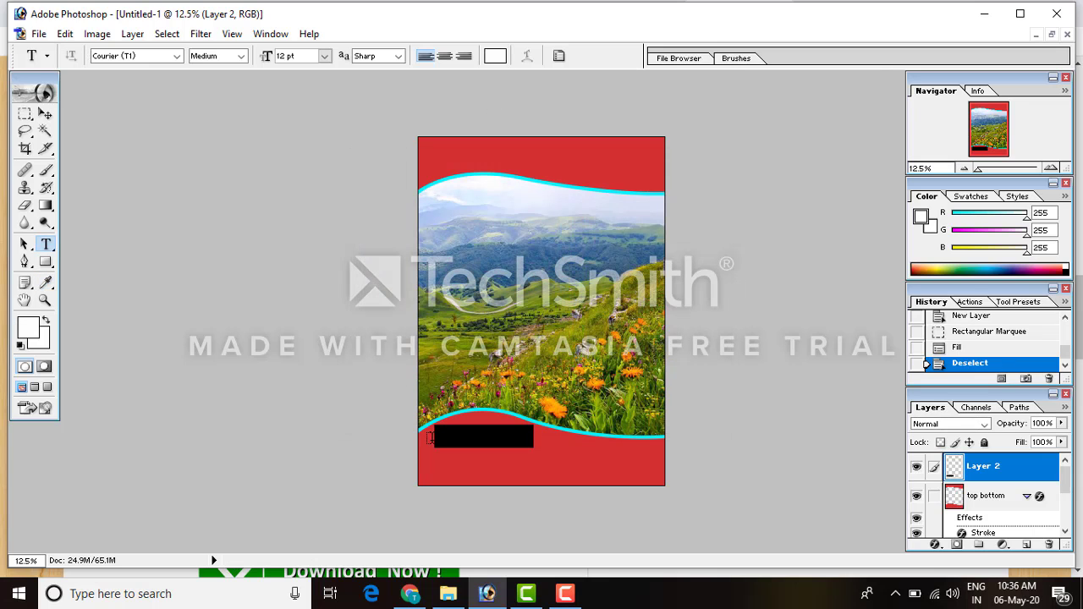
click(487, 449)
text(Classmate)
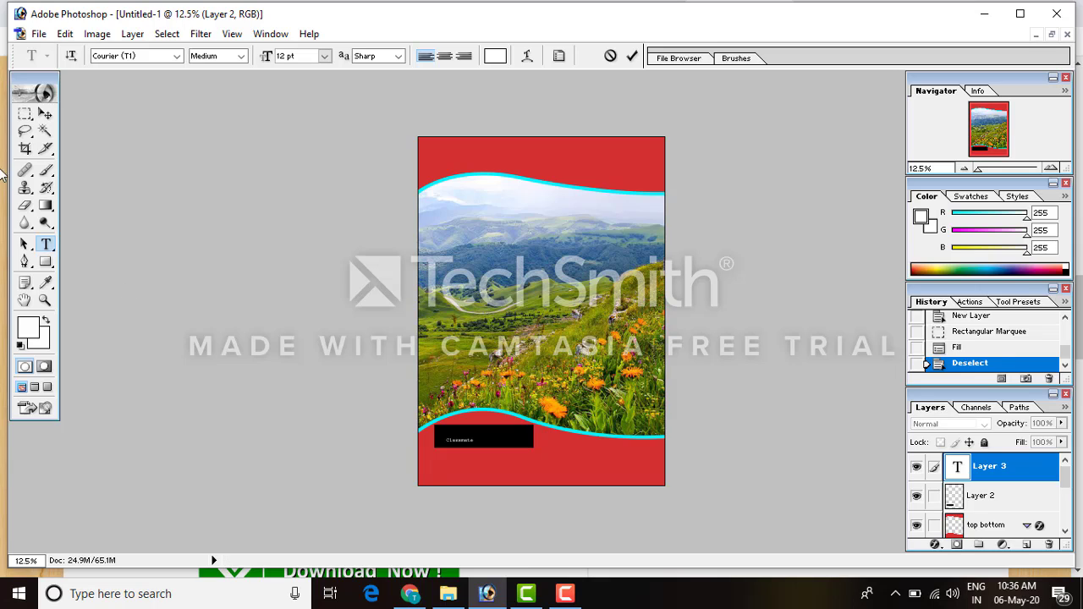
click(45, 113)
Scale the Classmate text up to fill the black rectangle.
key(ctrl+t)
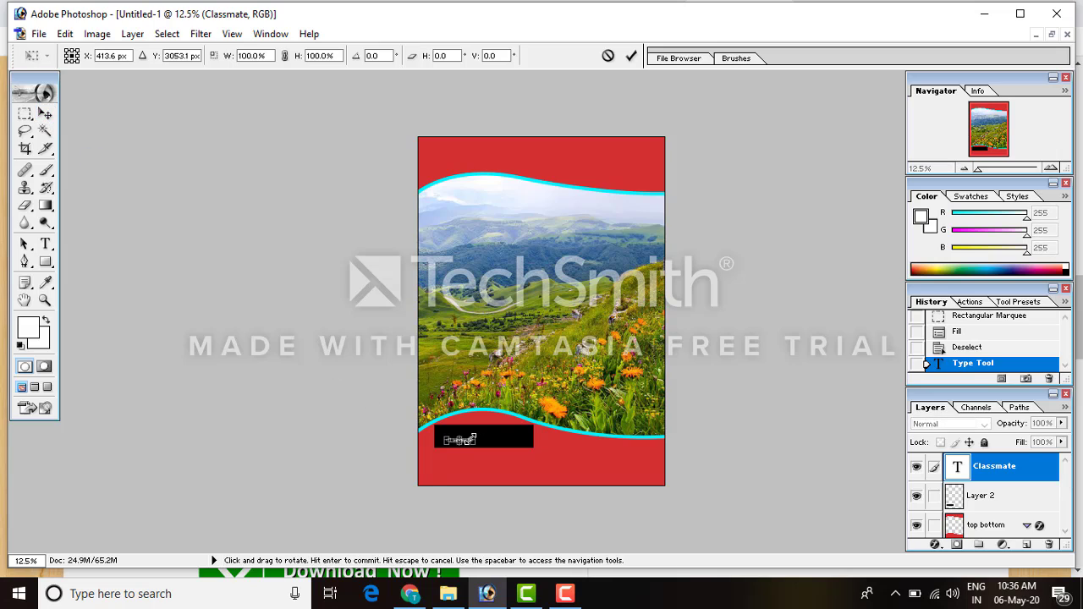
drag(474, 430, 542, 412)
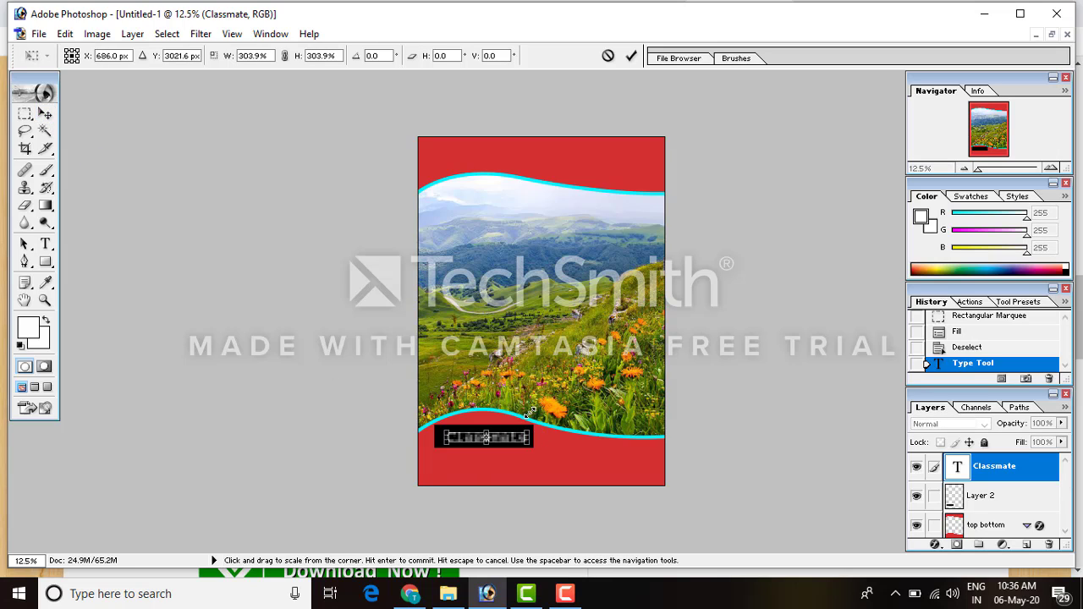
key(Return)
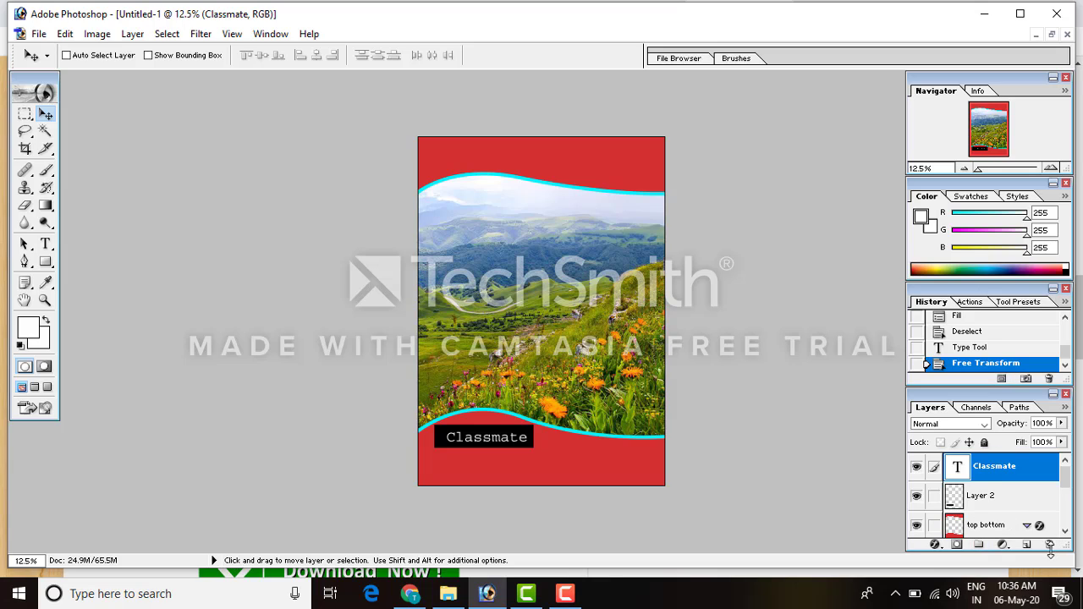
On a new layer, draw a top-right circle and fill it with bright orange.
click(1027, 545)
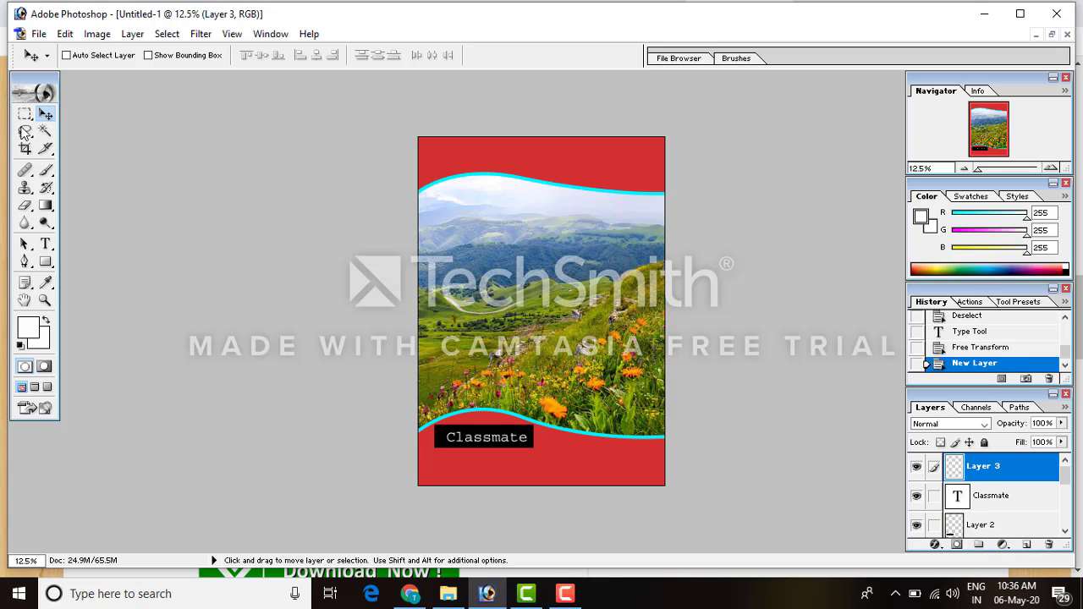
drag(24, 113, 95, 130)
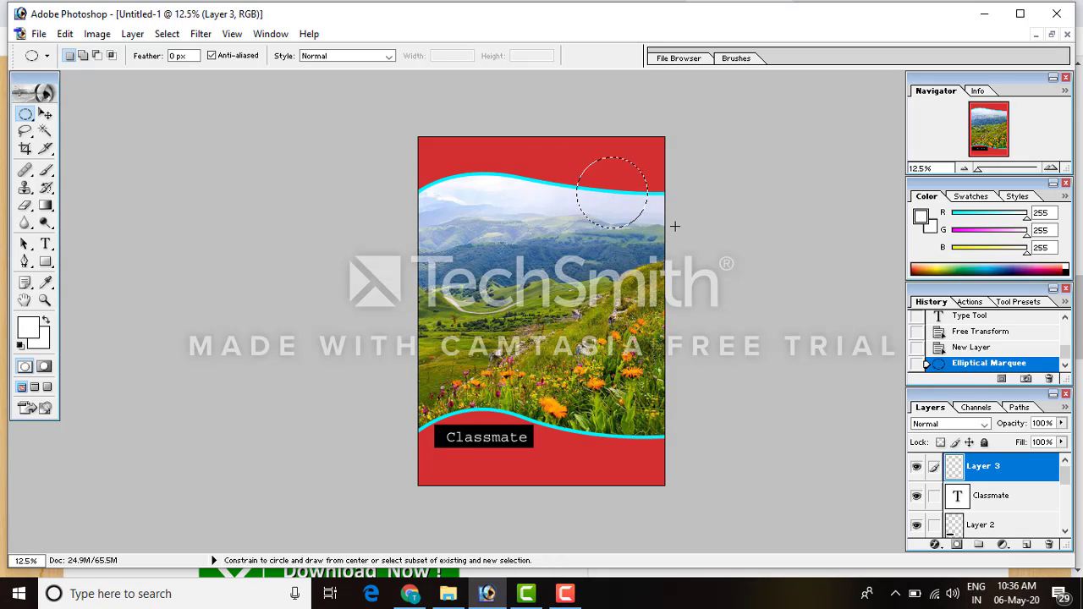
click(28, 327)
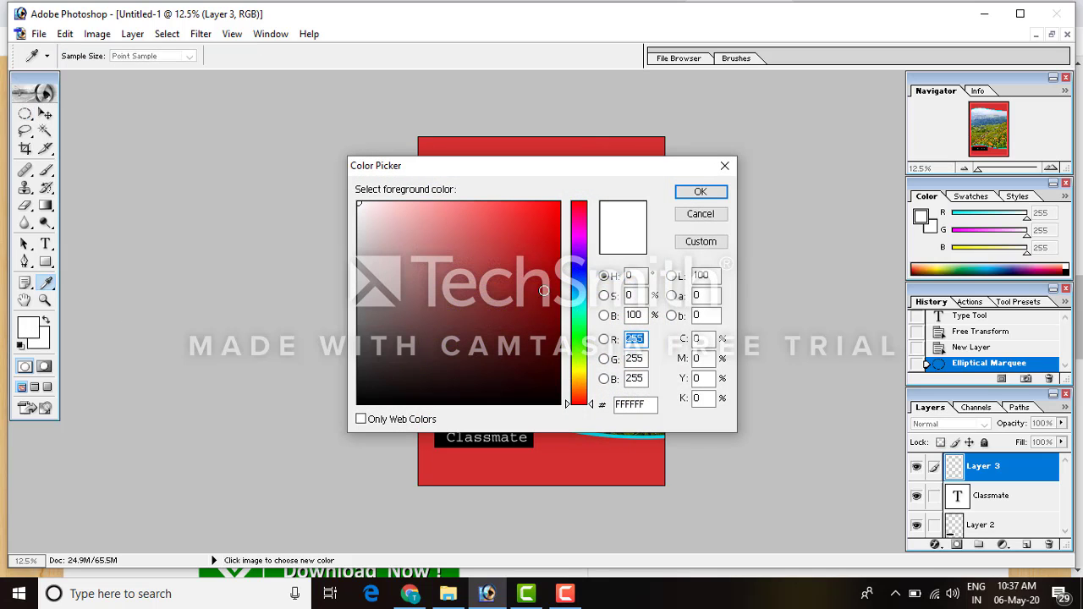
drag(582, 398, 582, 380)
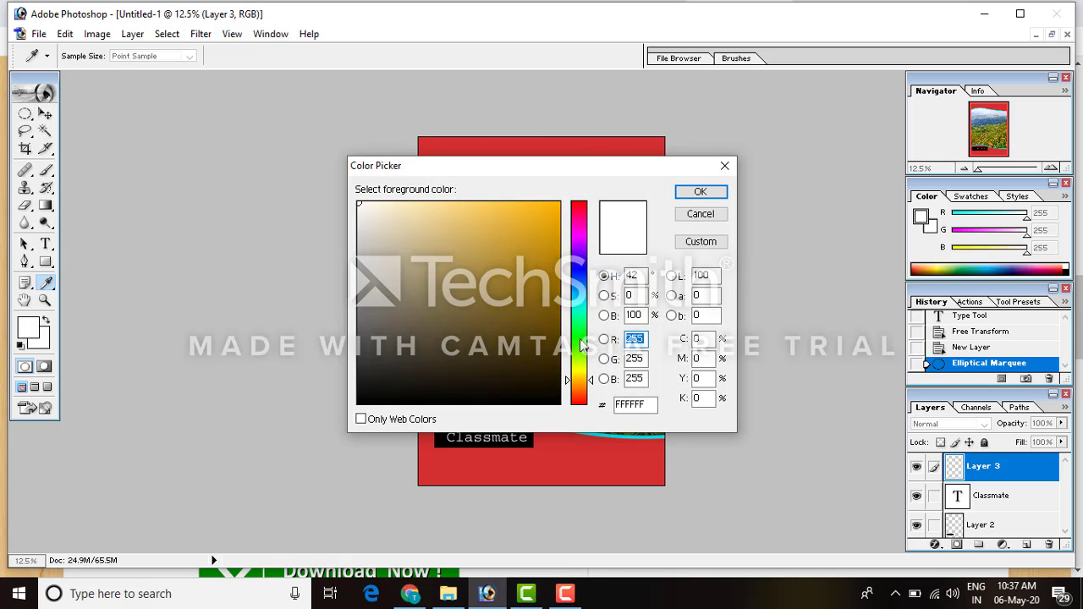
drag(554, 207, 582, 194)
click(699, 192)
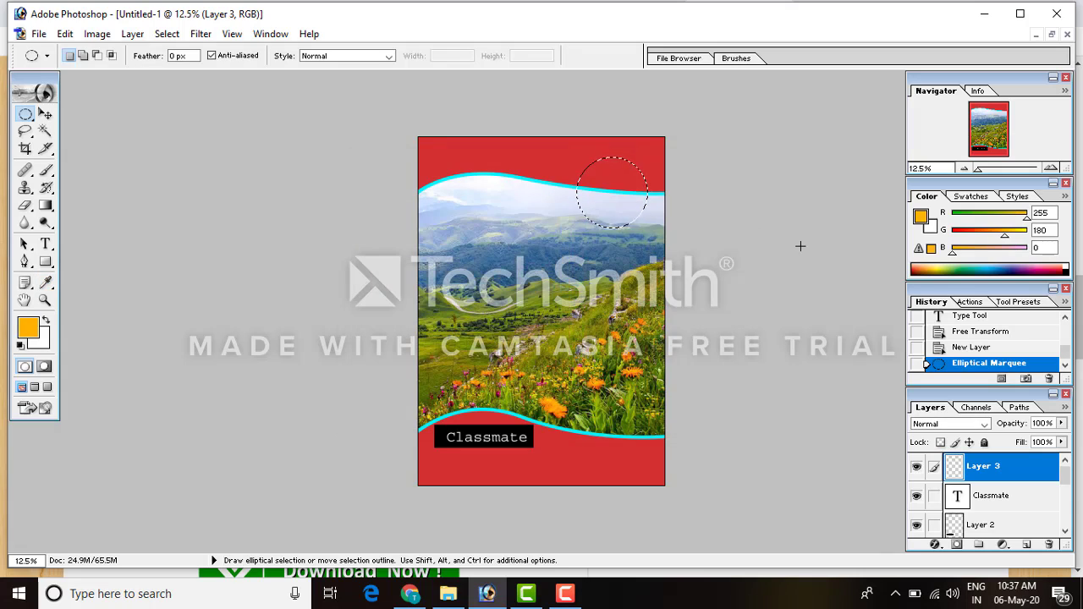
key(alt+BackSpace)
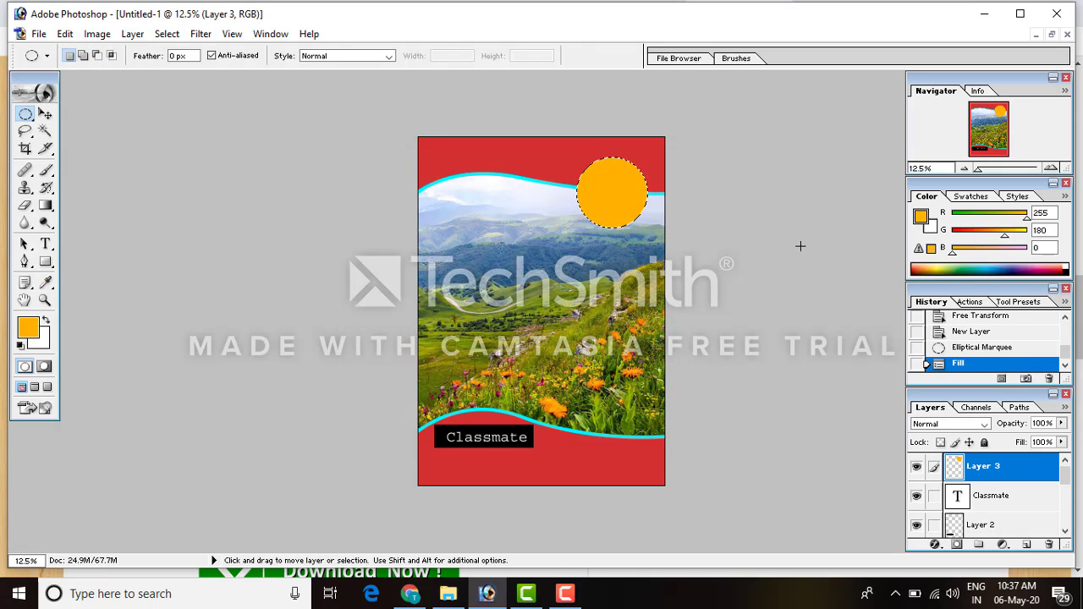
key(ctrl+d)
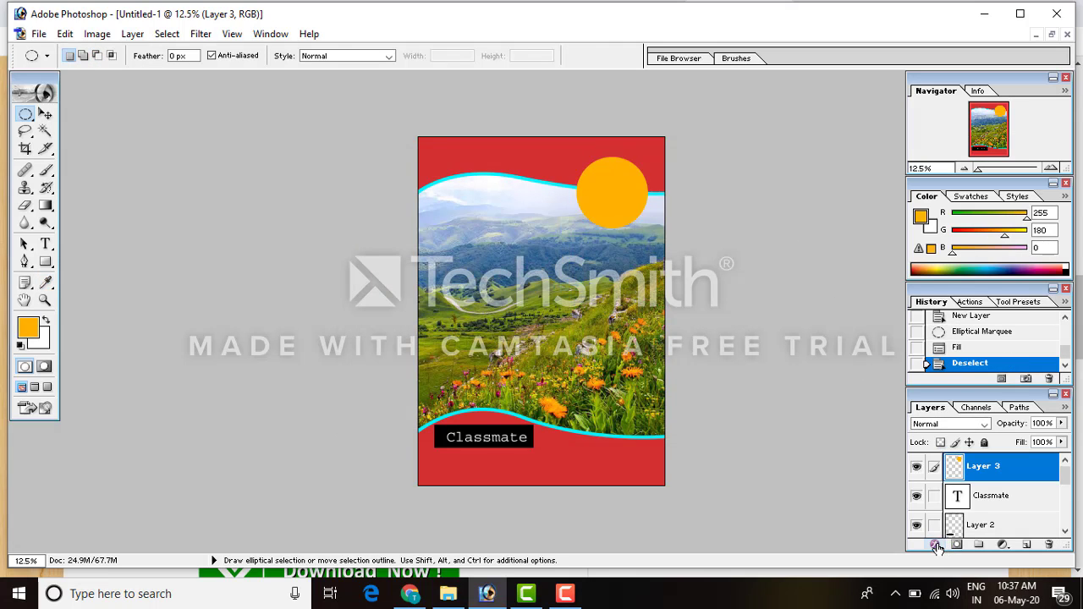
Give the sun layer a thick red Stroke layer style.
click(935, 545)
click(960, 530)
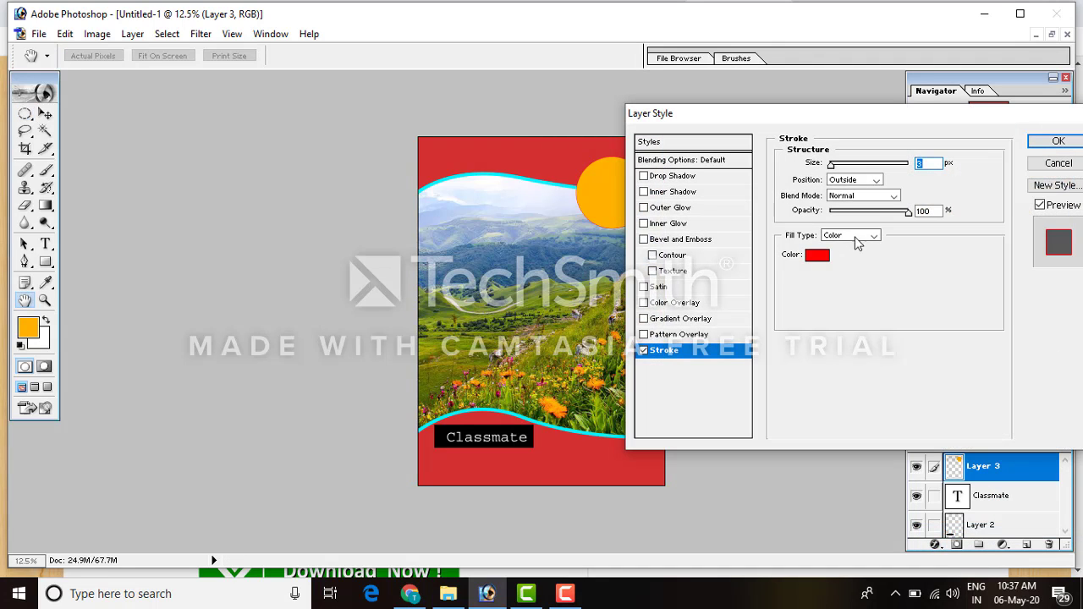
drag(832, 163, 845, 164)
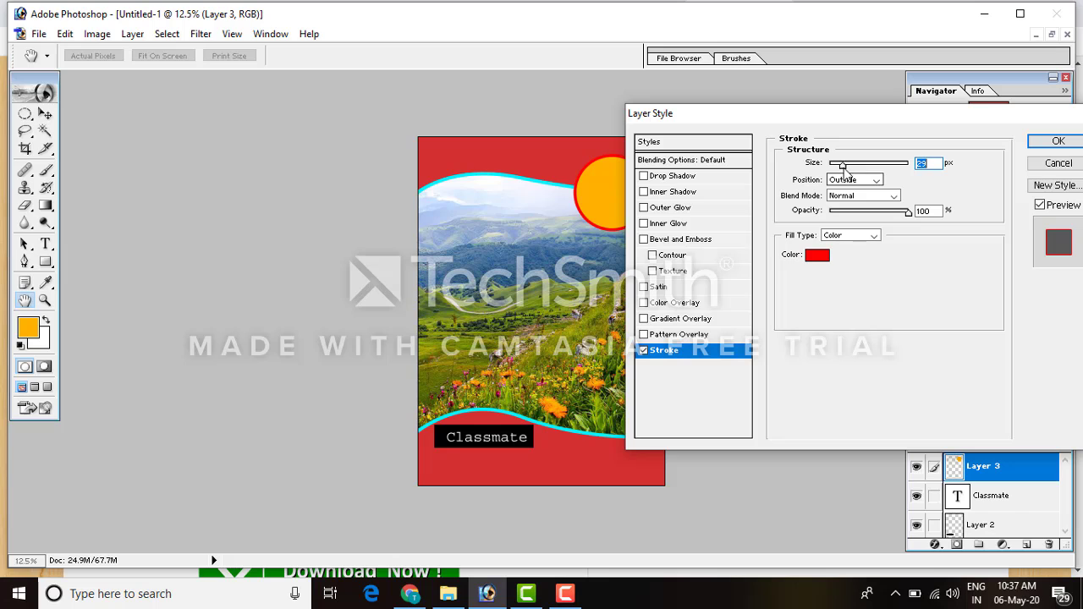
click(1058, 141)
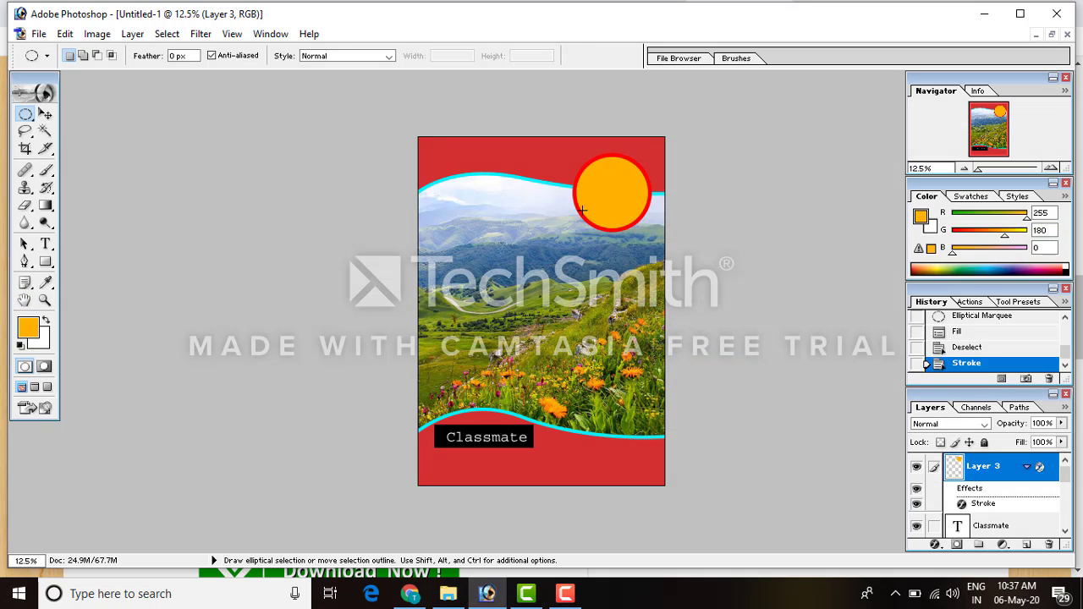
click(45, 114)
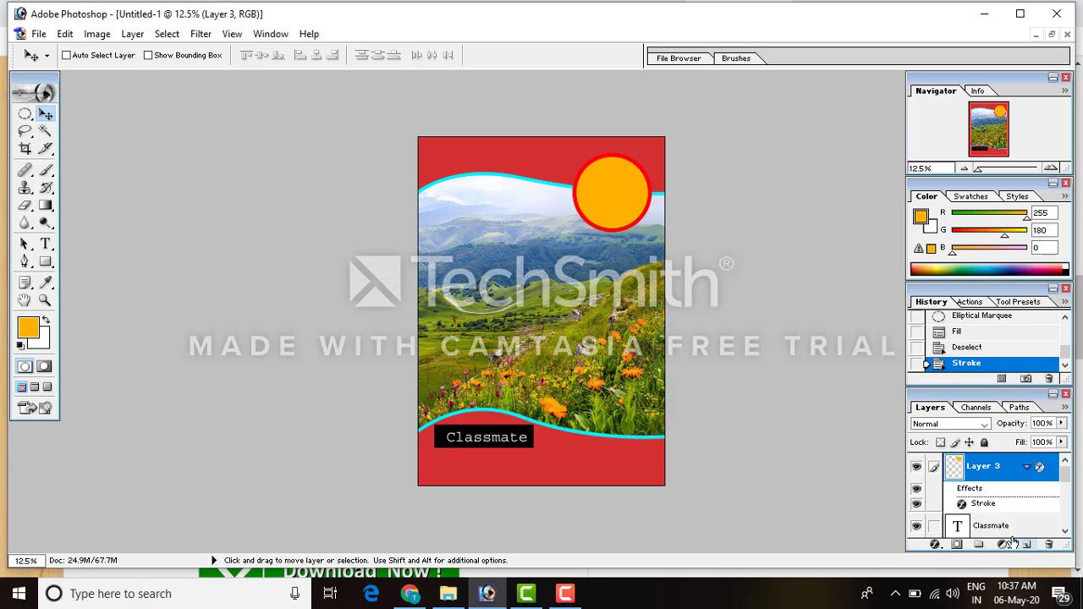
Add white 'Life is Beautiful' text over the hills and start scaling it.
click(46, 244)
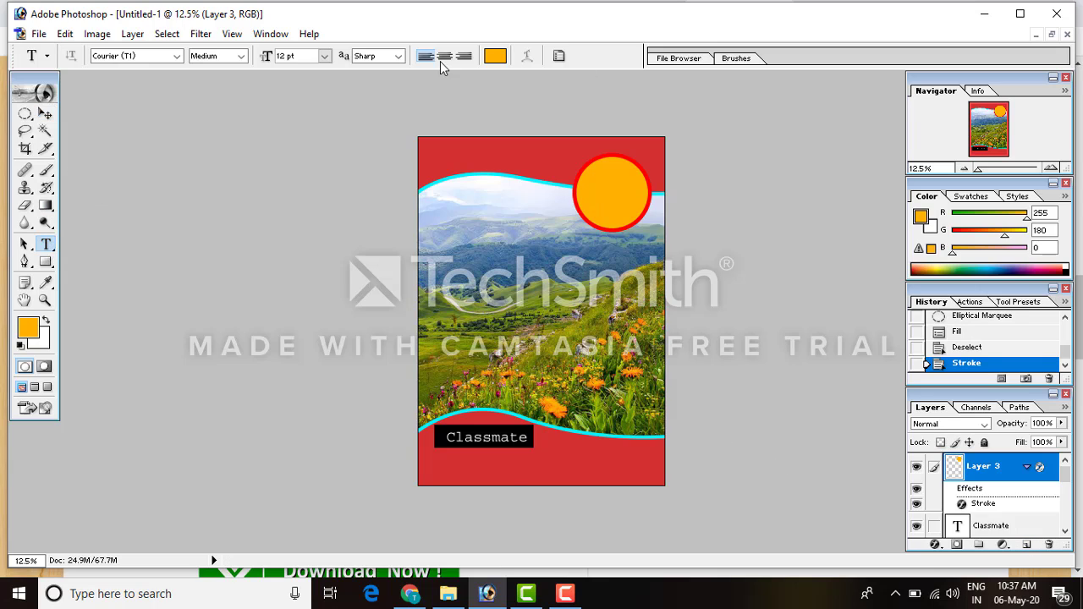
click(495, 56)
click(359, 215)
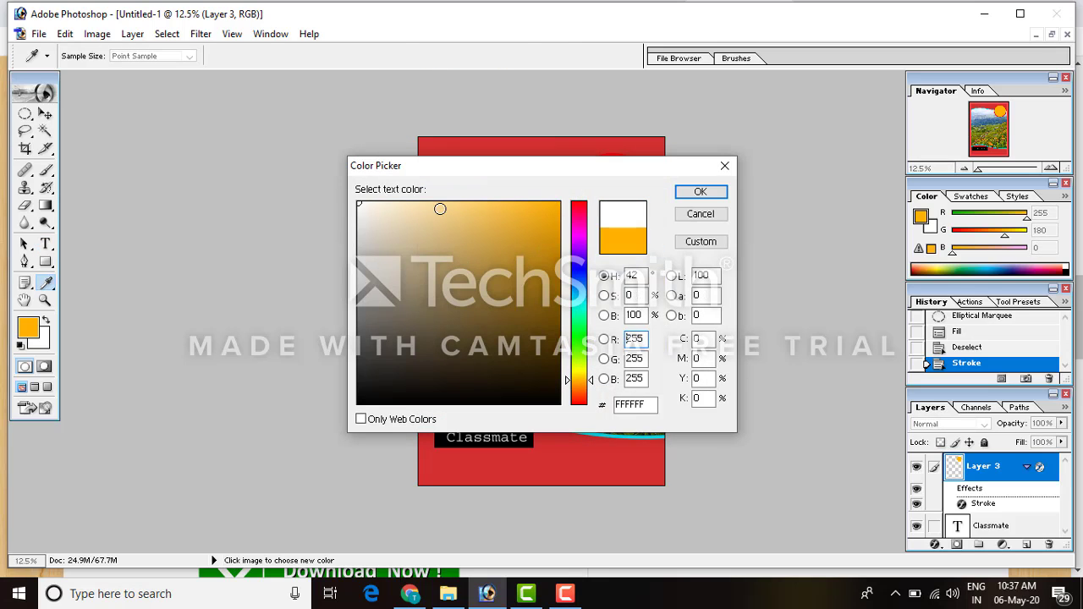
click(701, 192)
click(492, 280)
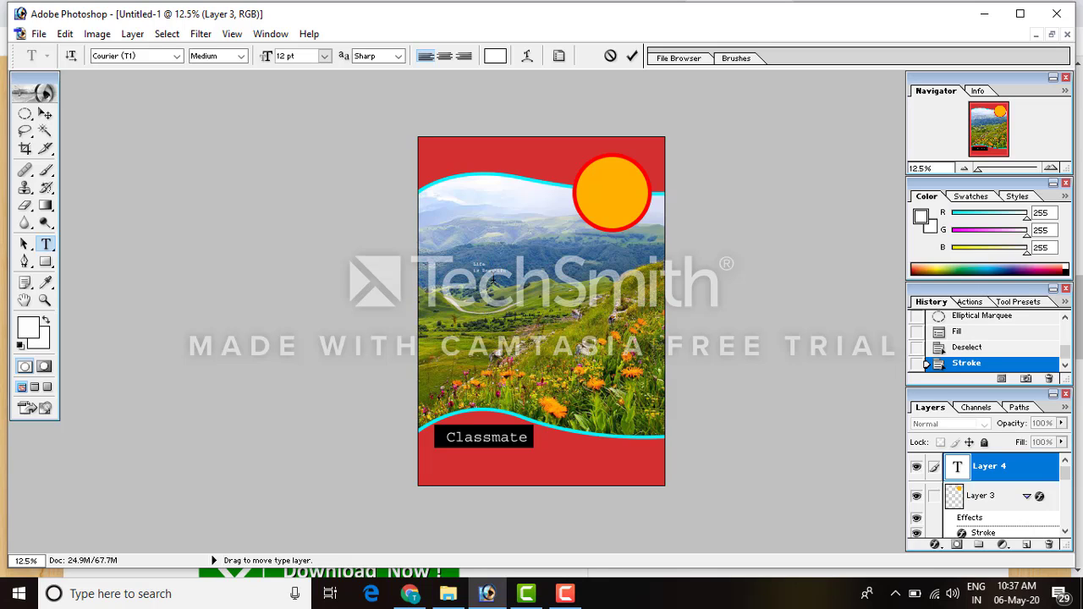
click(45, 113)
key(ctrl+t)
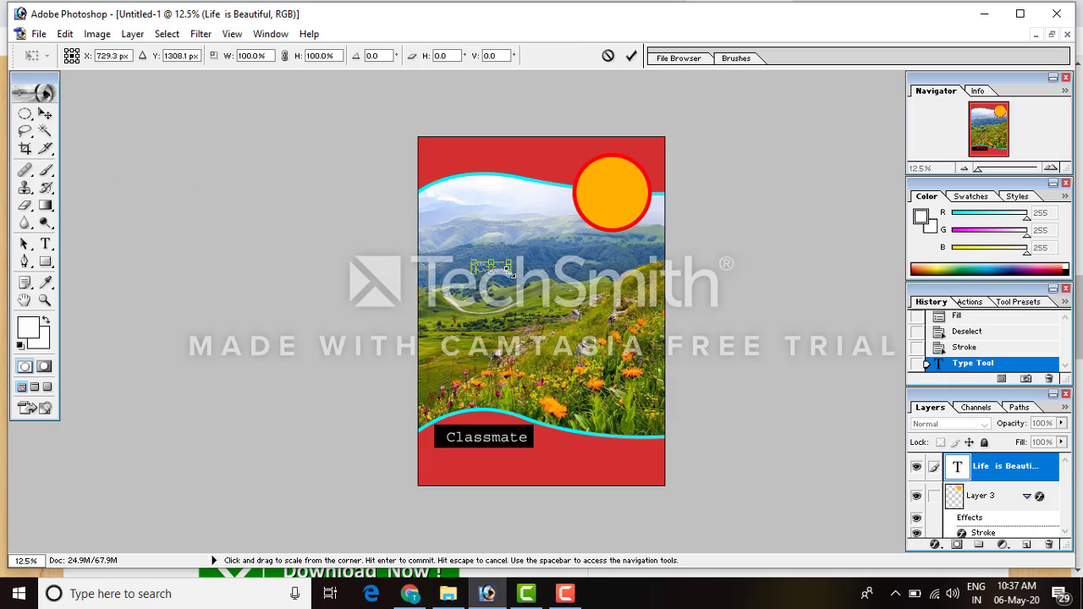